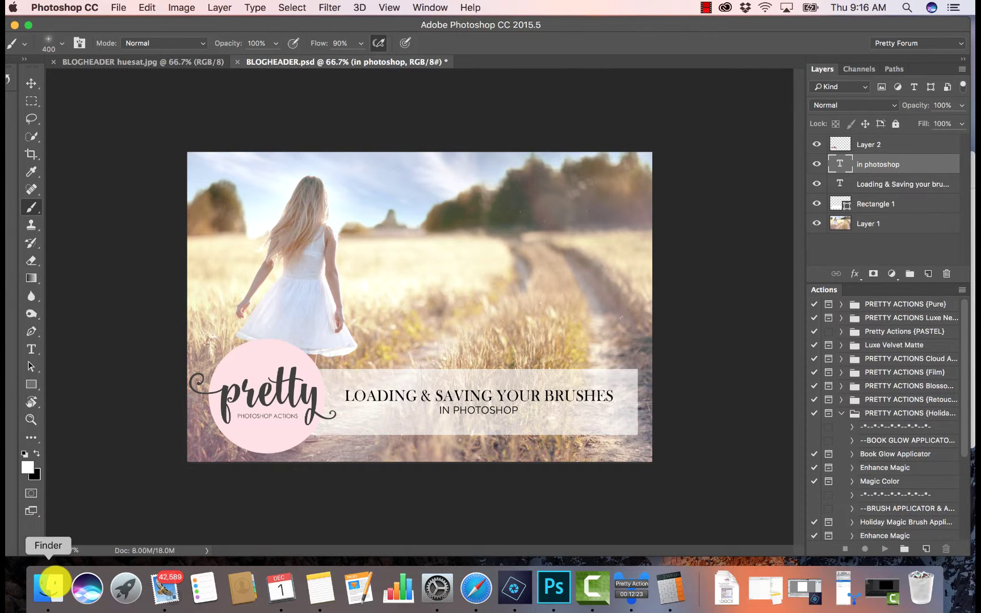
From the PA SETS Finder window, open the Magic Dust .abr brush file in Photoshop.
left_click(51, 582)
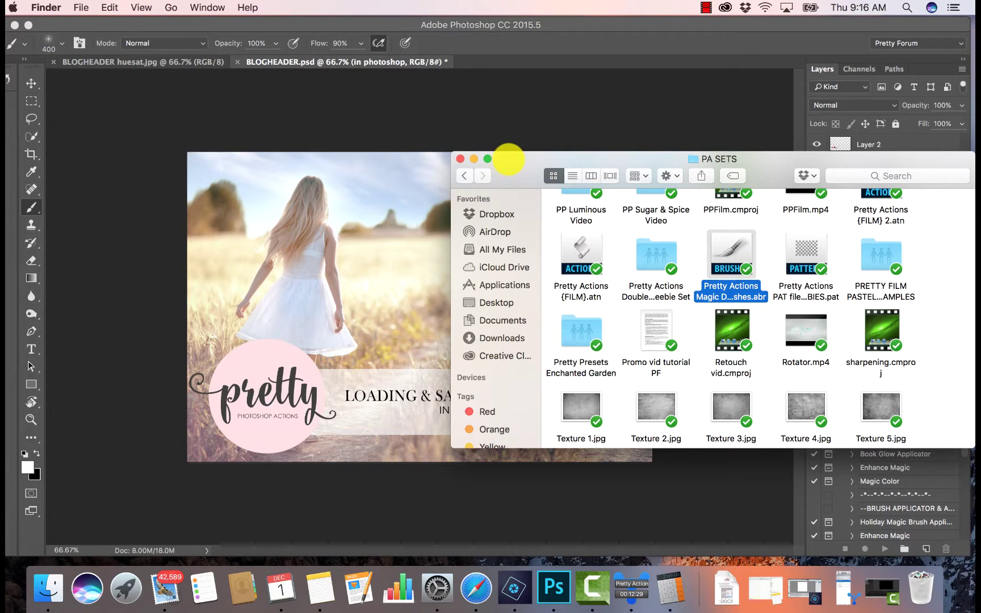
left_click_drag(505, 160, 618, 339)
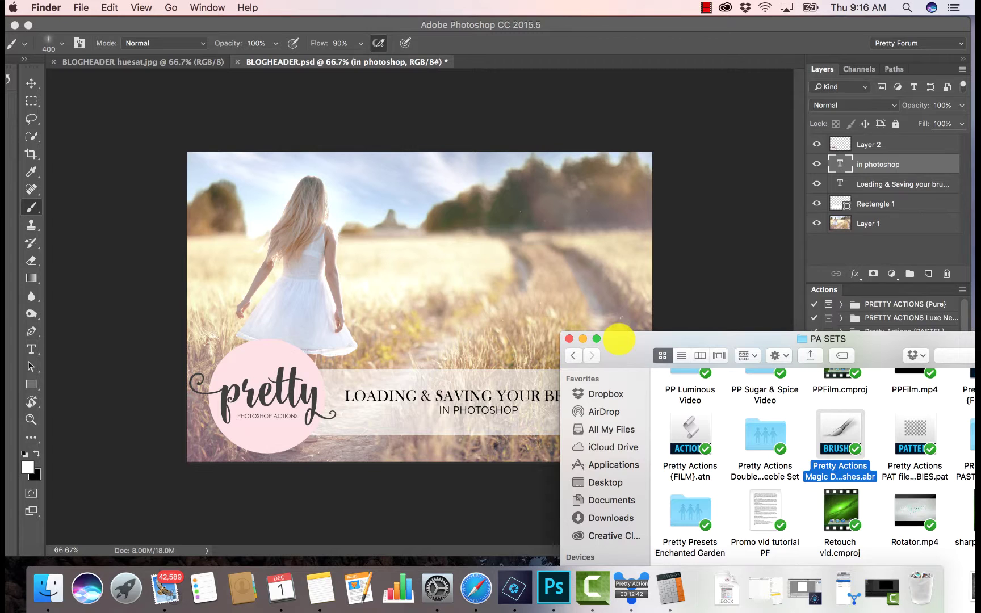
left_click_drag(619, 340, 524, 170)
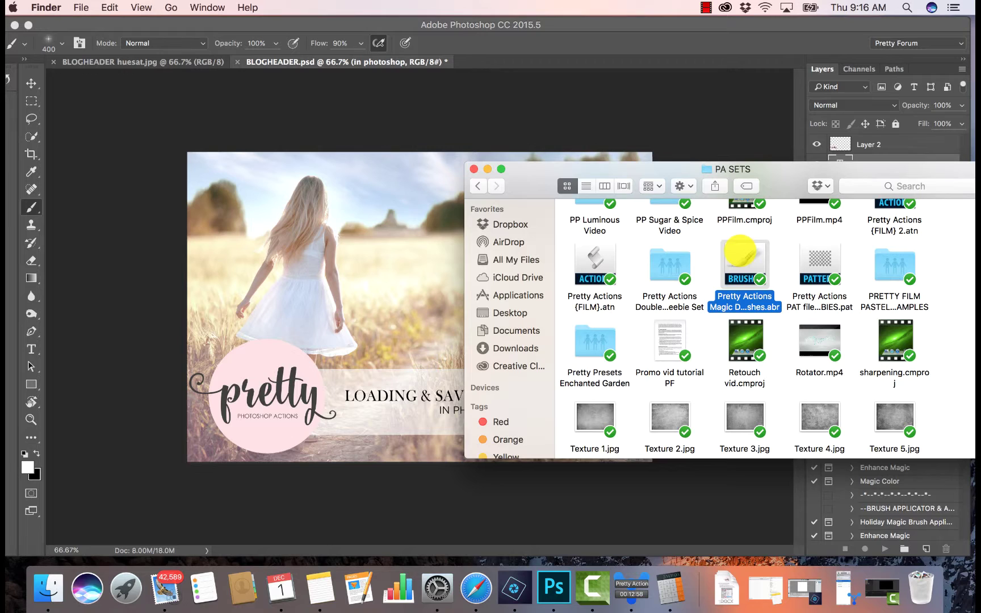
double_click(739, 251)
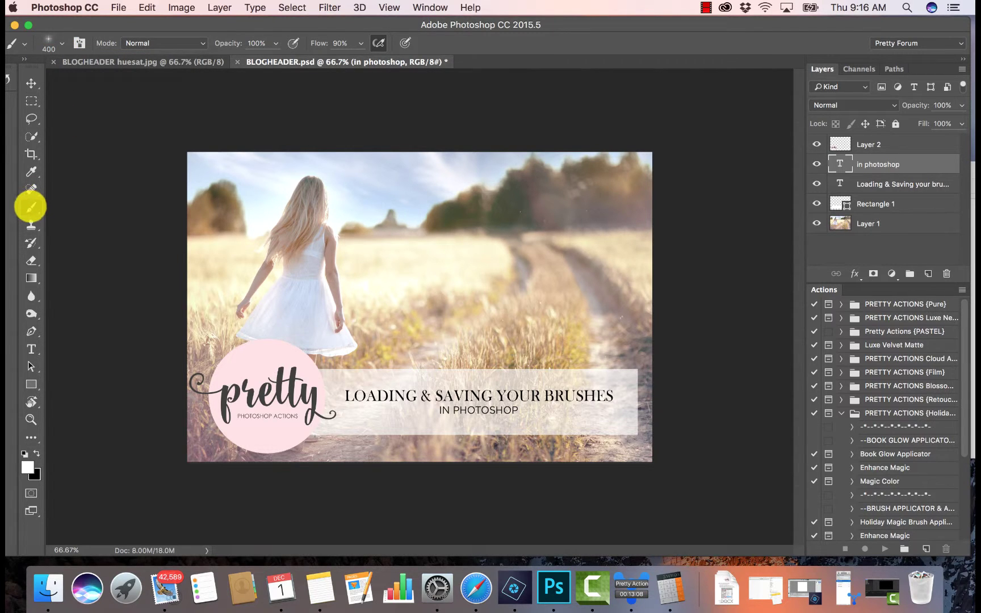
Check the brush presets for the new brushes, closing the list without rasterizing the type layer.
left_click(61, 43)
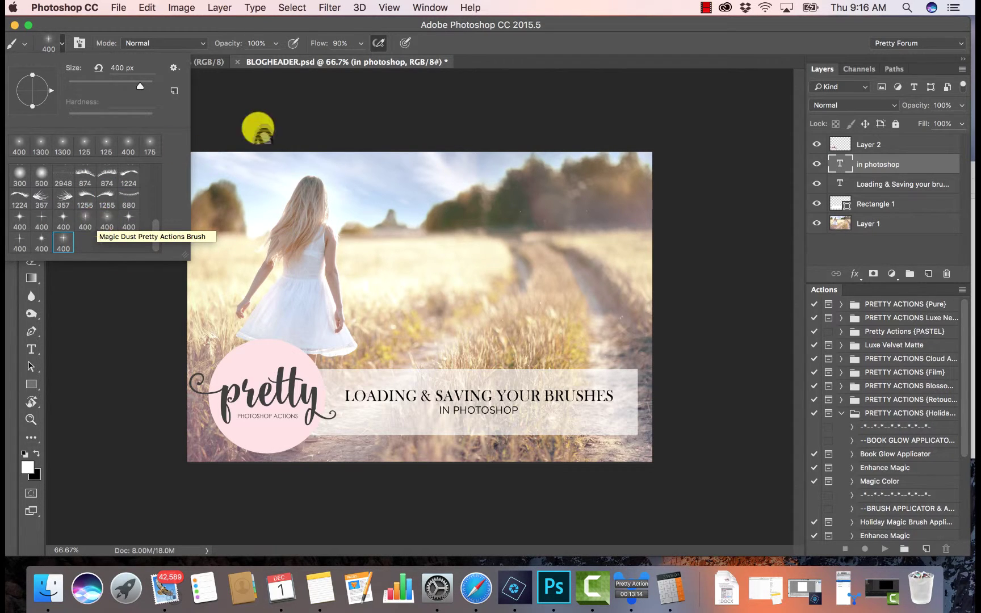
left_click(260, 126)
left_click(538, 211)
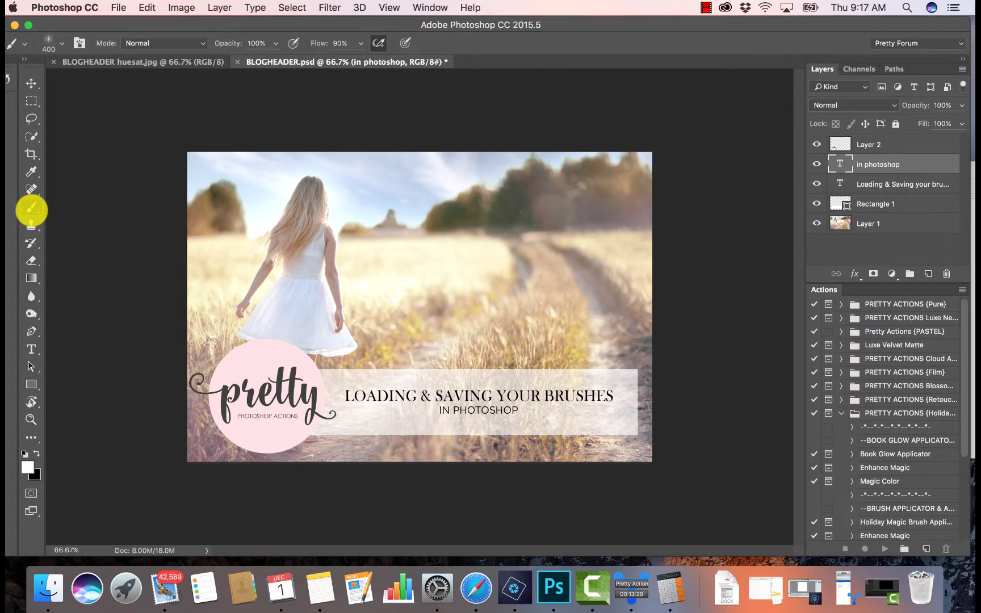
Reopen the Brush Preset picker, scroll through the brushes and show its options menu.
left_click(48, 42)
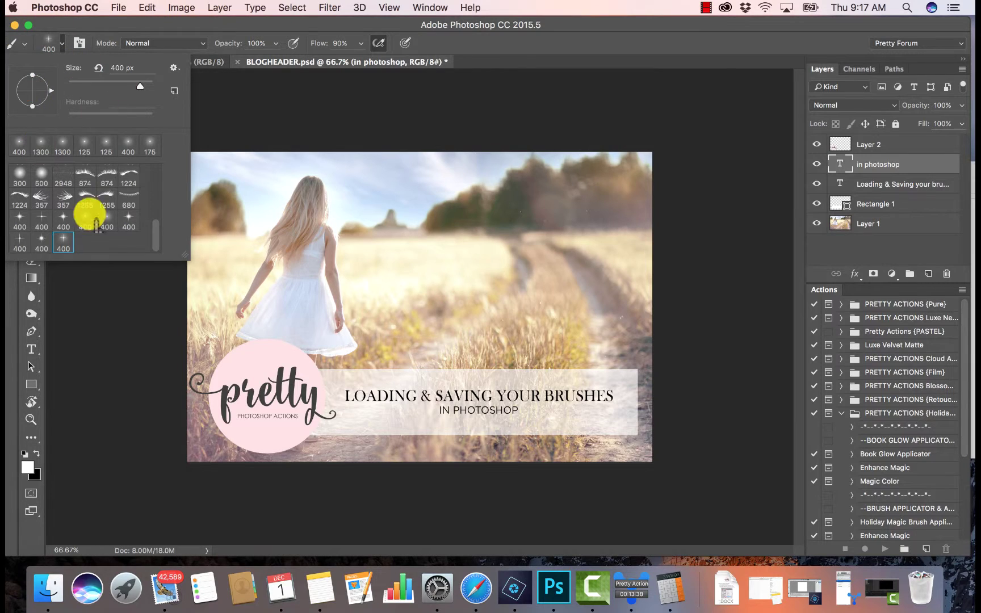
scroll(78, 189, "up", 5)
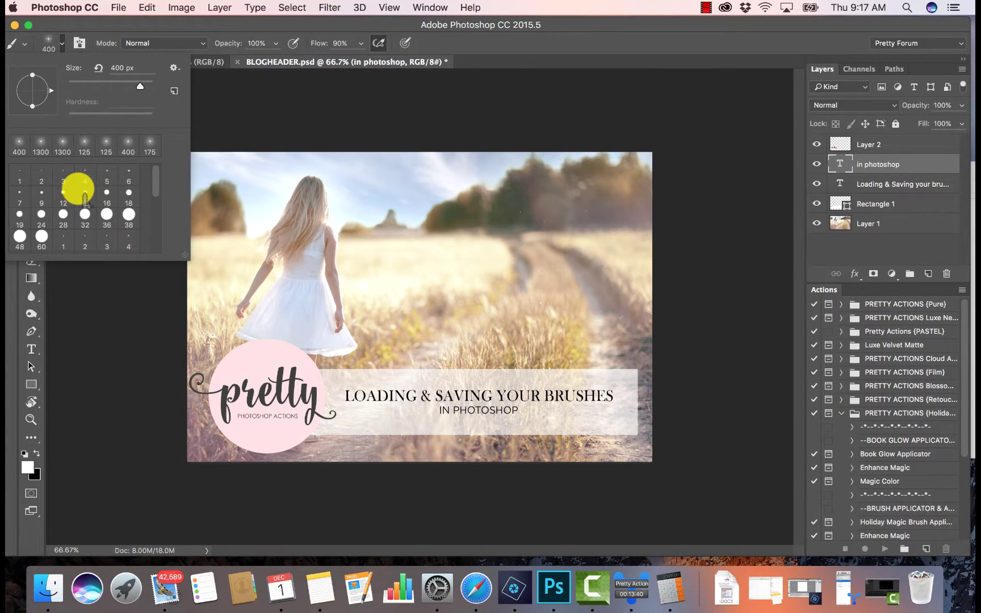
scroll(77, 189, "down", 3)
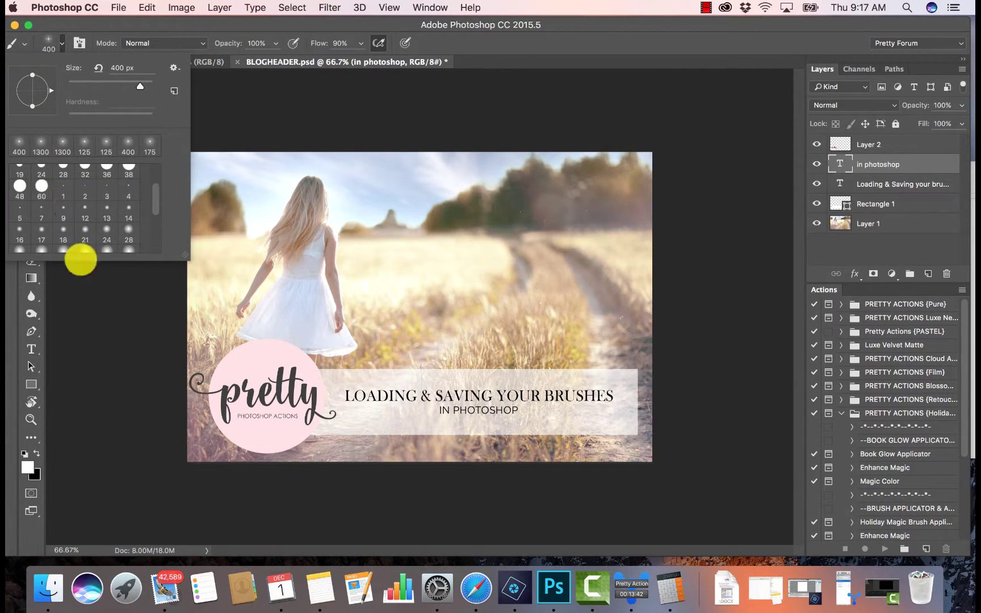
scroll(105, 219, "down", 10)
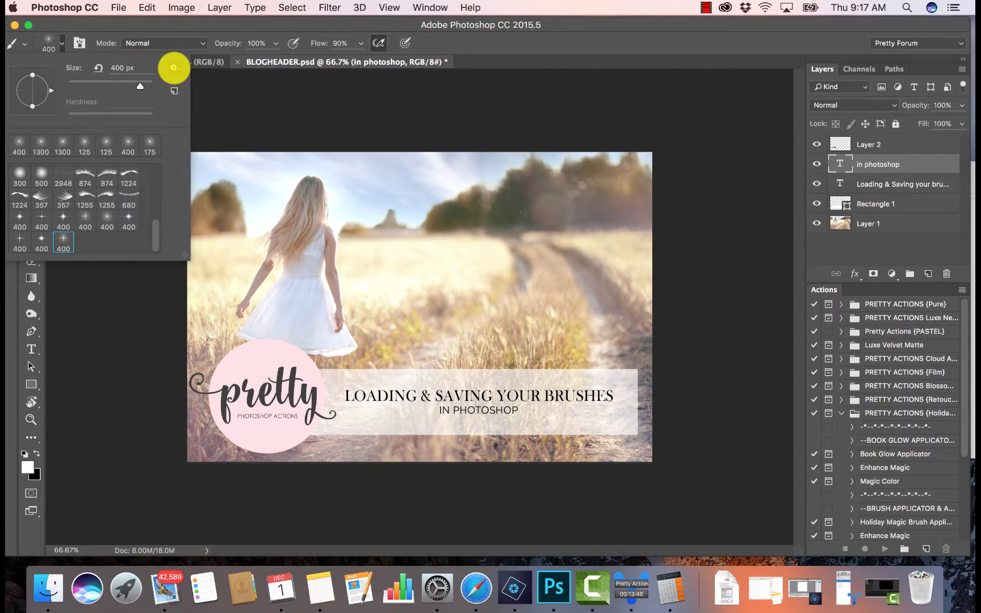
left_click(173, 68)
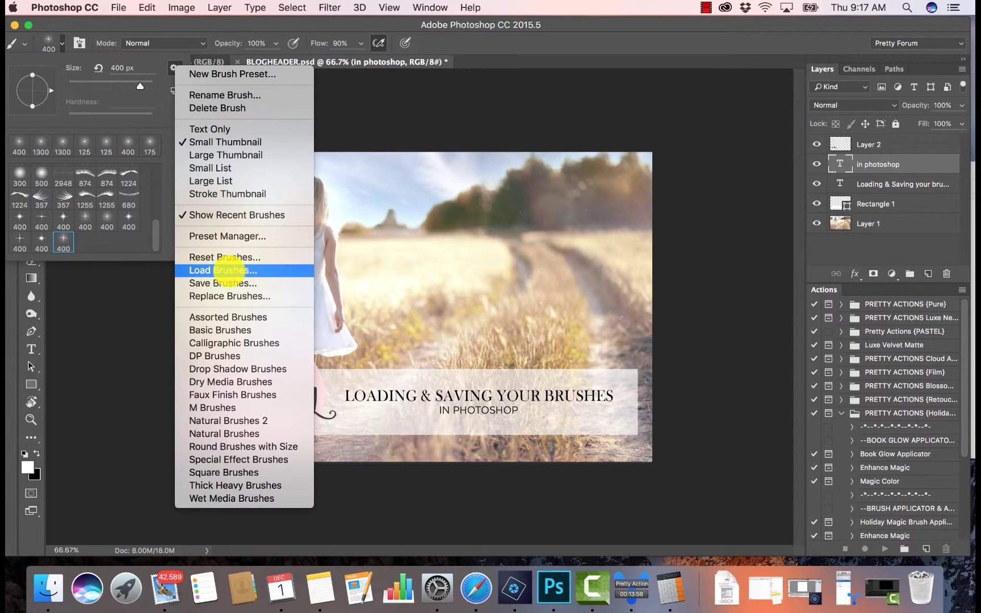
Use Load Brushes to add 'Pretty Actions Magic Dust & Sparkle Brushes.abr' from PA SETS.
left_click(230, 270)
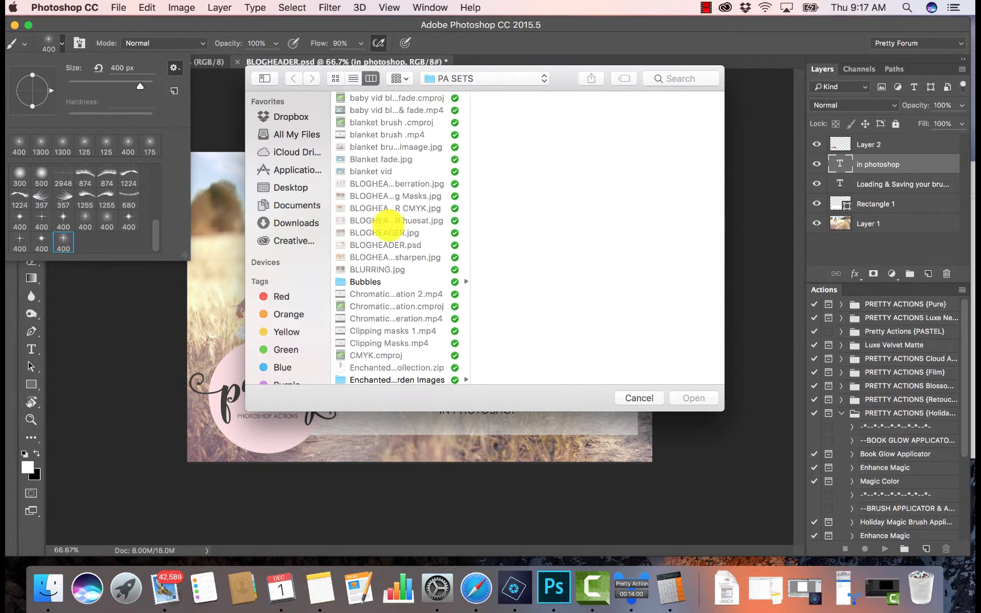
scroll(380, 185, "down", 20)
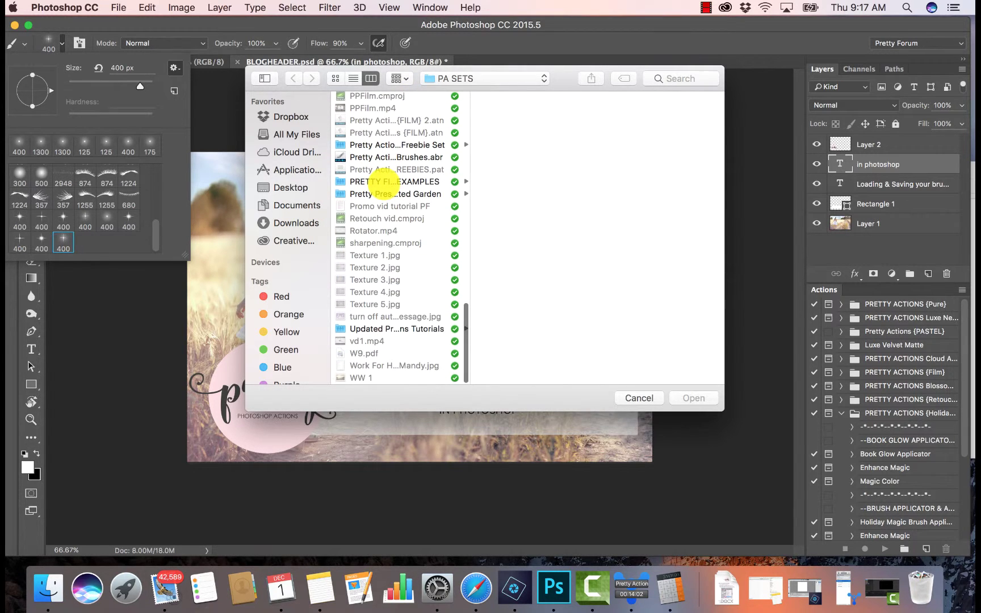
scroll(408, 169, "up", 2)
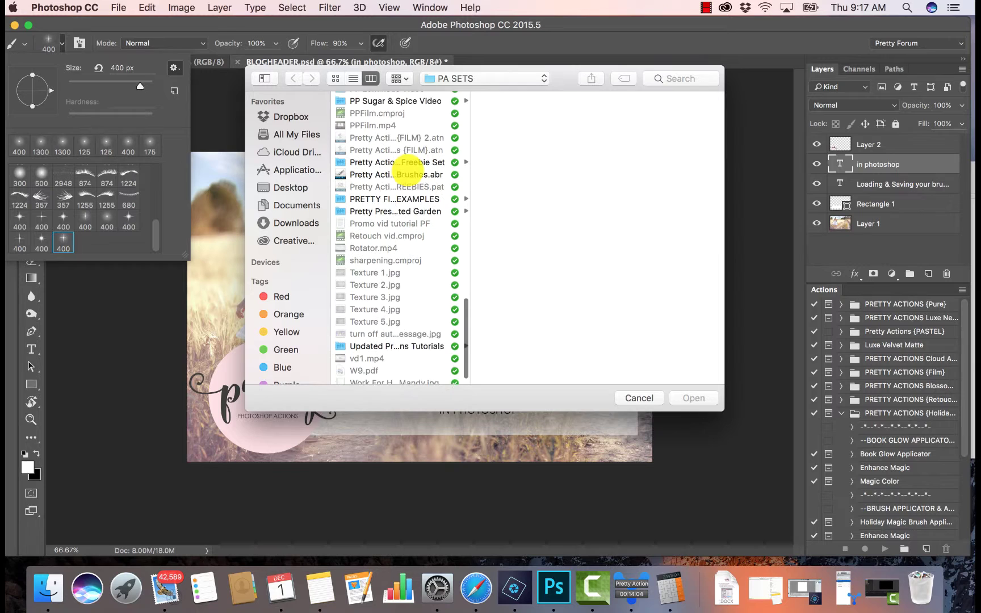
scroll(409, 168, "up", 4)
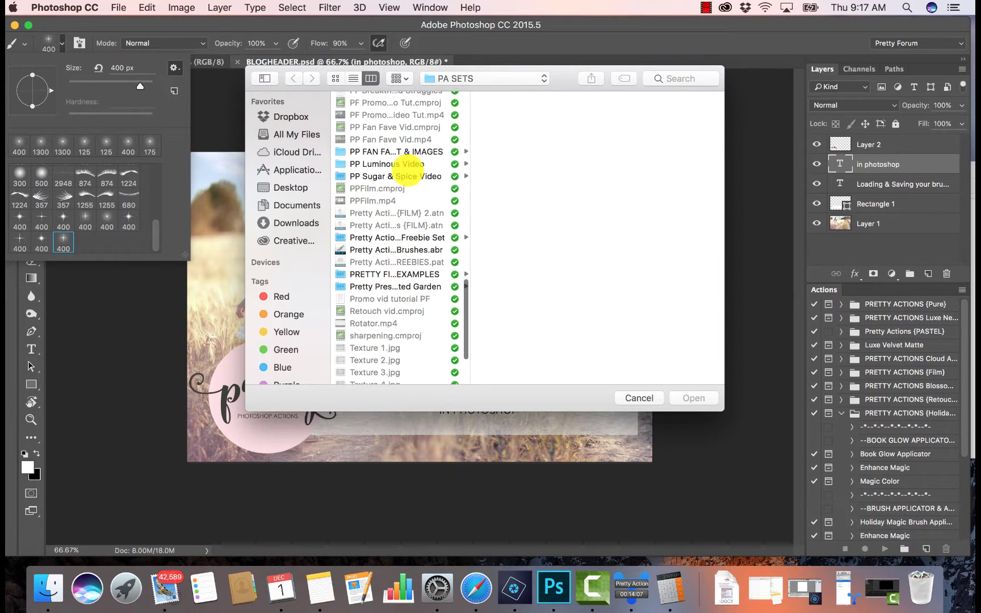
scroll(409, 168, "up", 6)
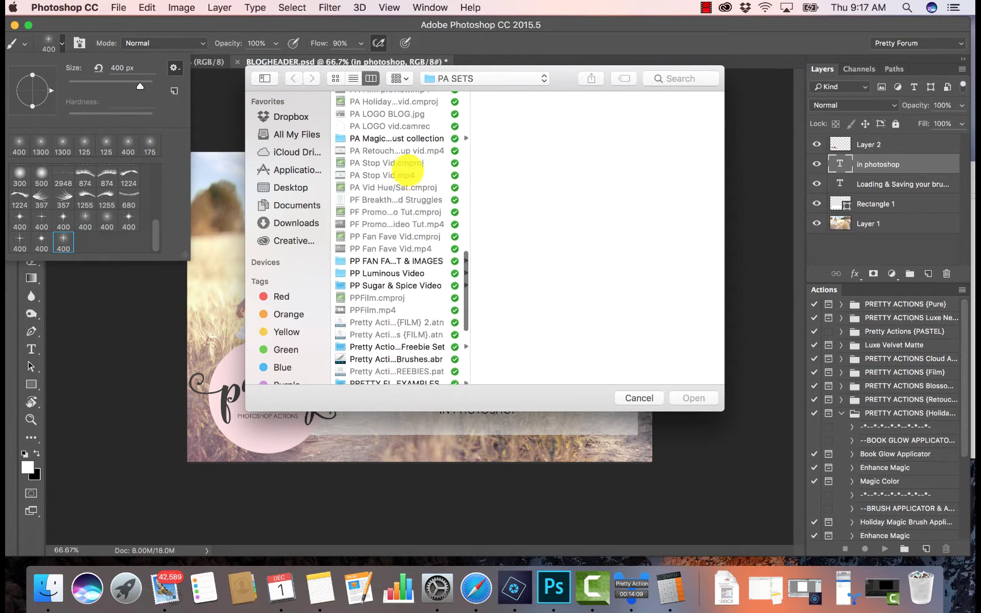
scroll(409, 169, "up", 7)
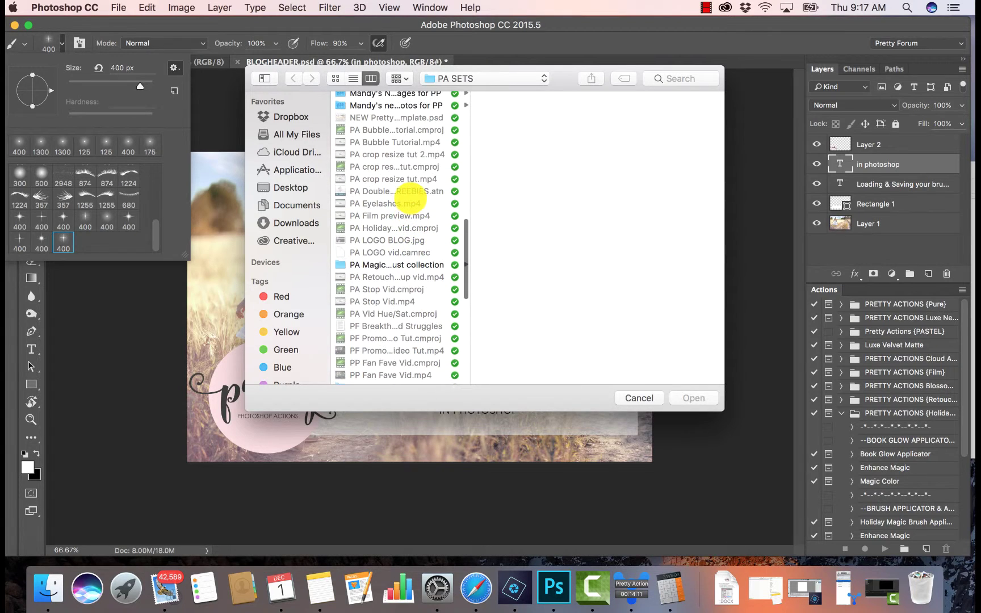
scroll(410, 196, "up", 7)
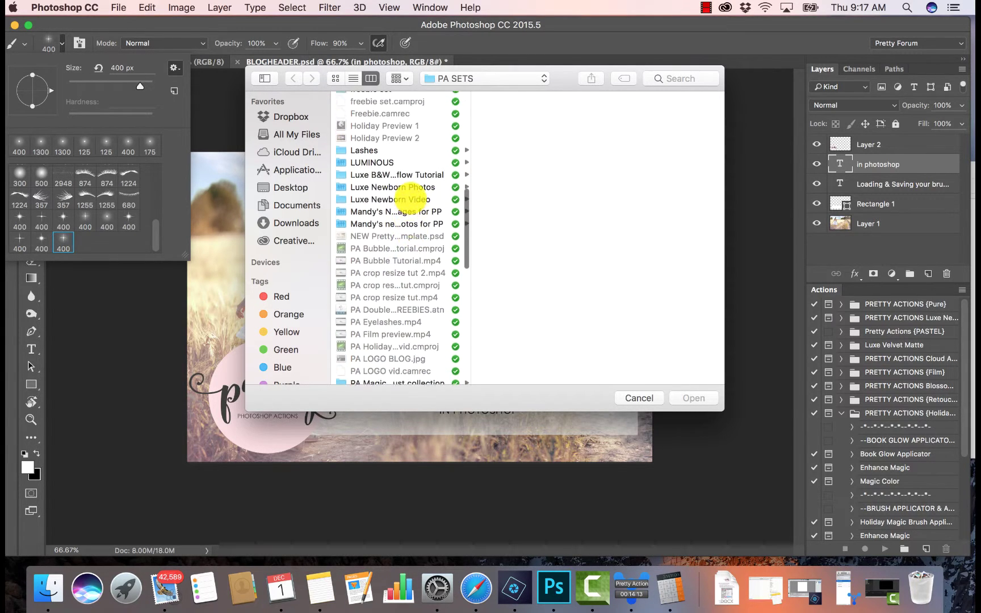
scroll(409, 199, "down", 15)
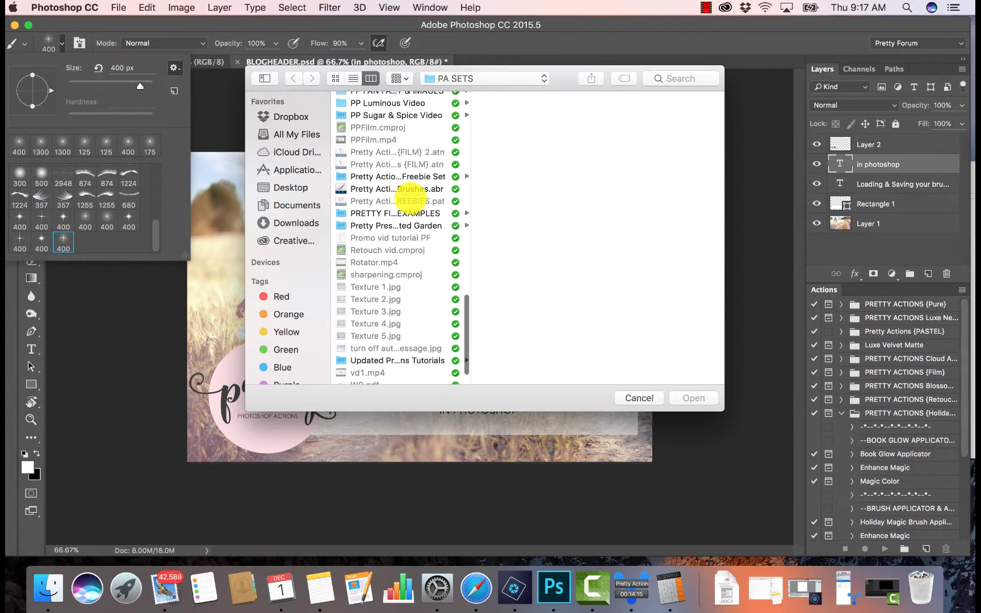
left_click(414, 189)
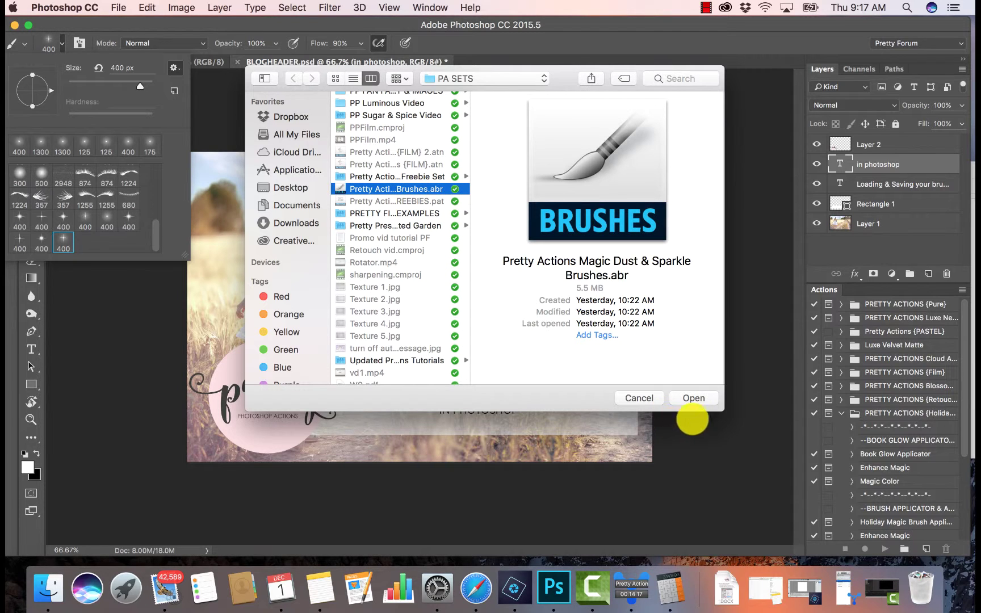
left_click(686, 396)
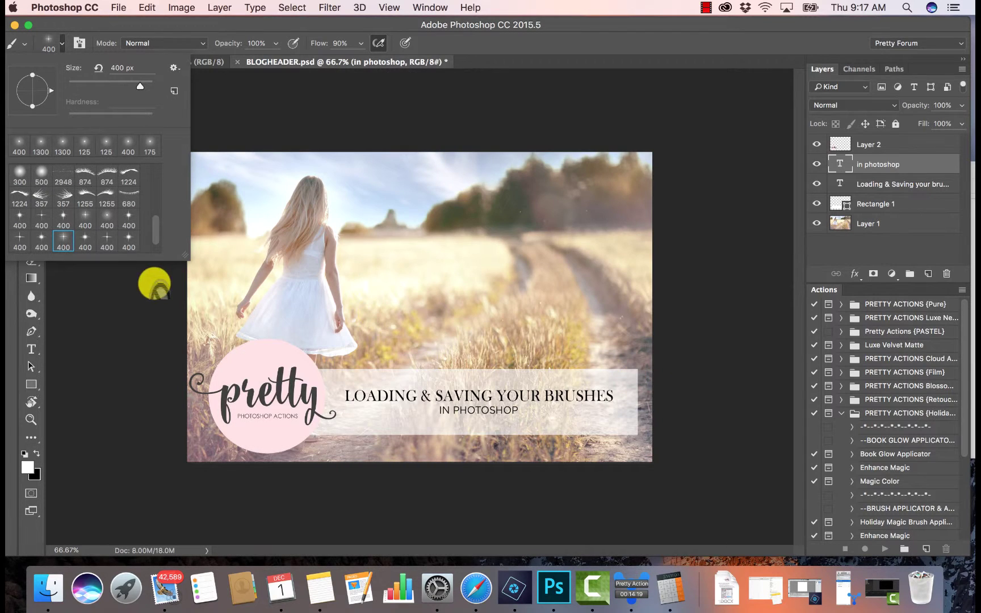
Close the Brush Preset picker and cancel rasterizing, keeping the 'in photoshop' layer editable type.
scroll(157, 244, "down", 1)
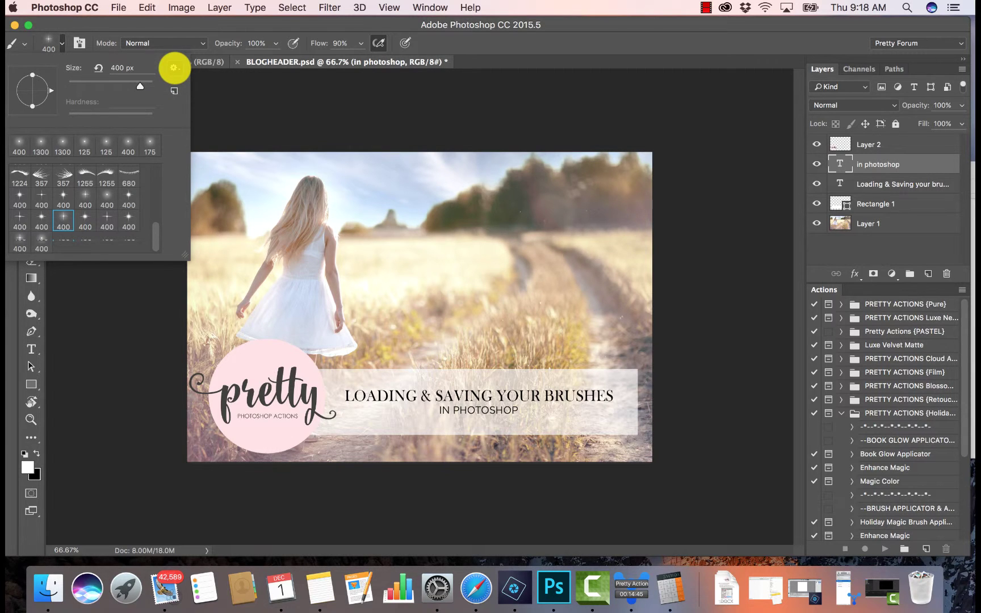
left_click(213, 83)
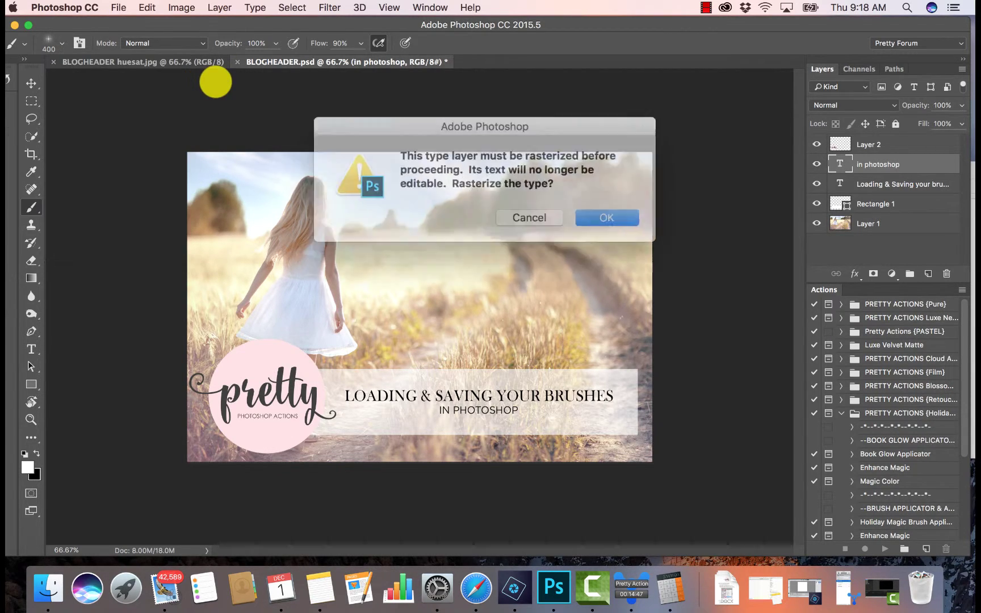
left_click(519, 211)
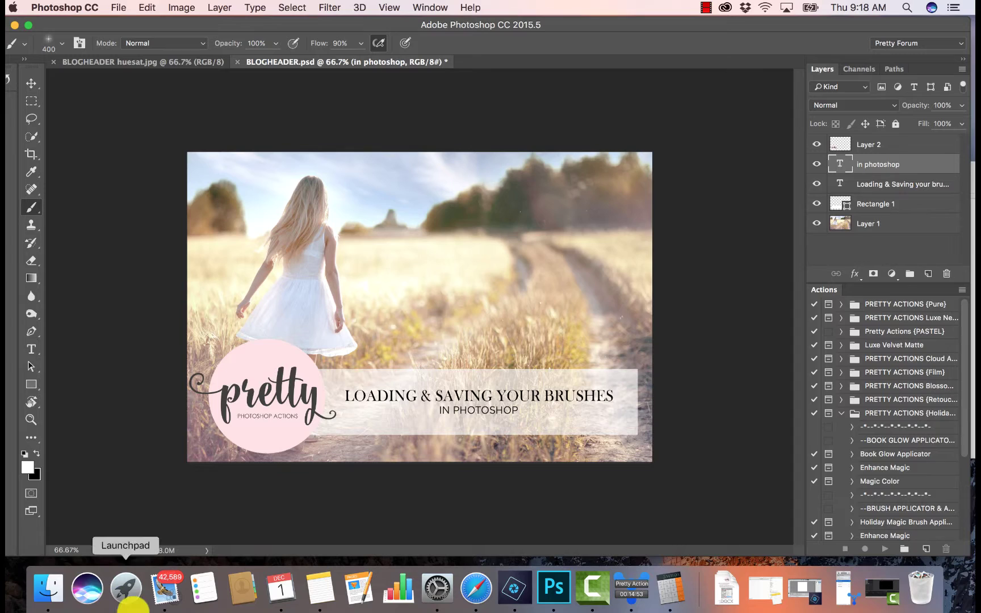
Bring the PA SETS Finder window in front of Photoshop and nudge it aside.
left_click(45, 586)
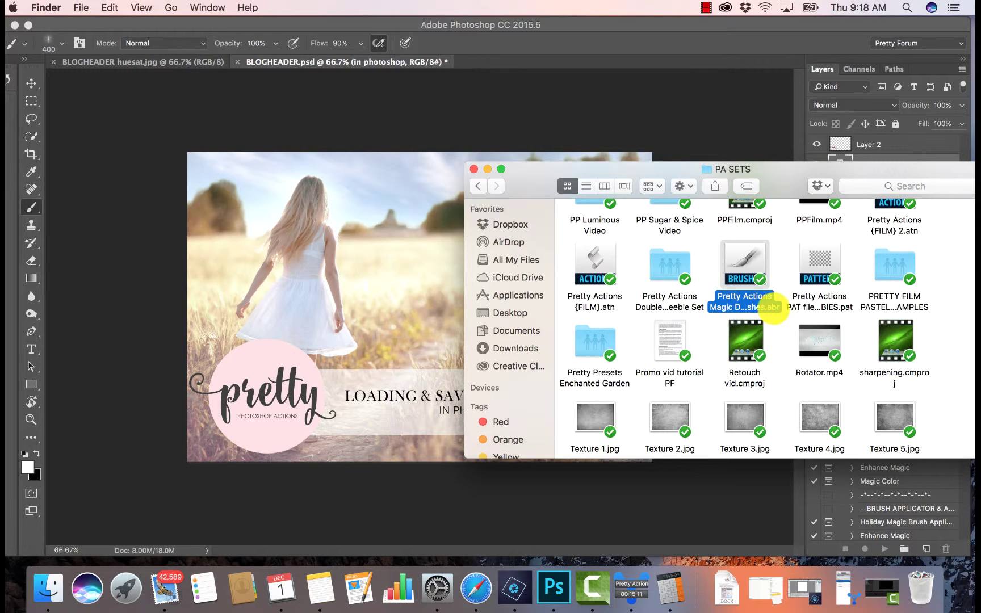
left_click_drag(581, 210, 610, 233)
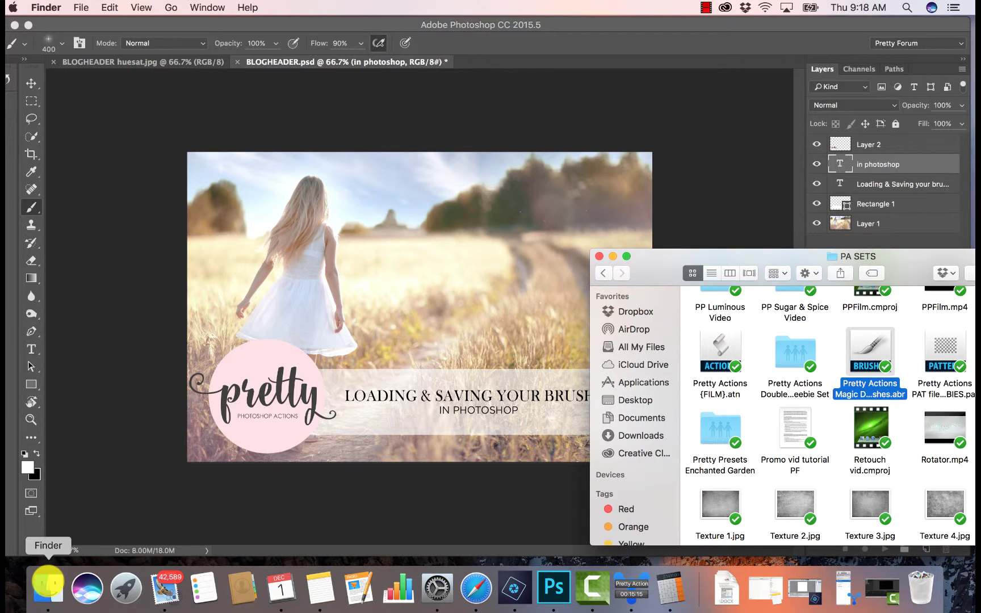
Open a second Finder window showing the Applications folder.
right_click(48, 584)
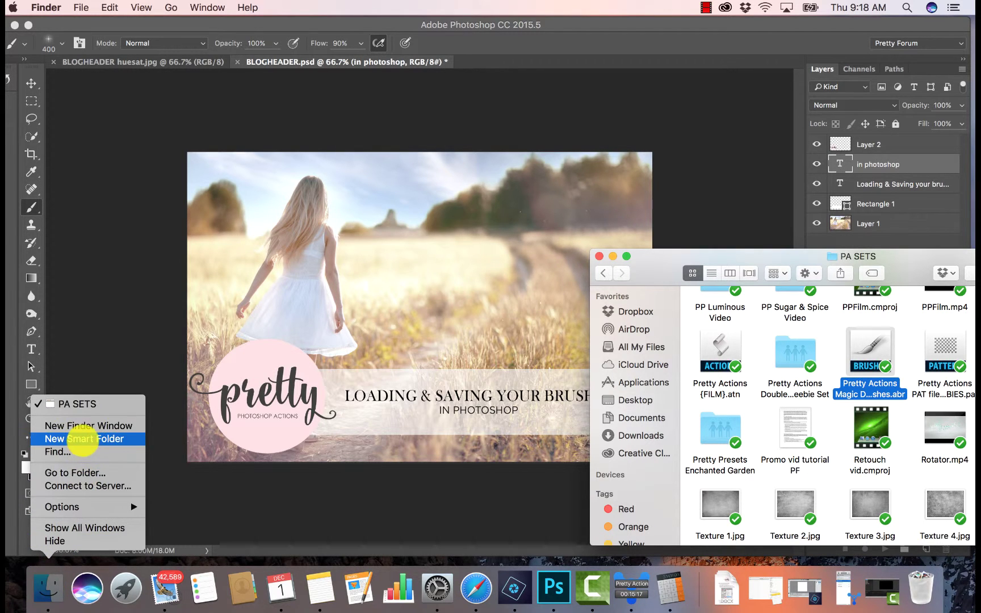
left_click(84, 427)
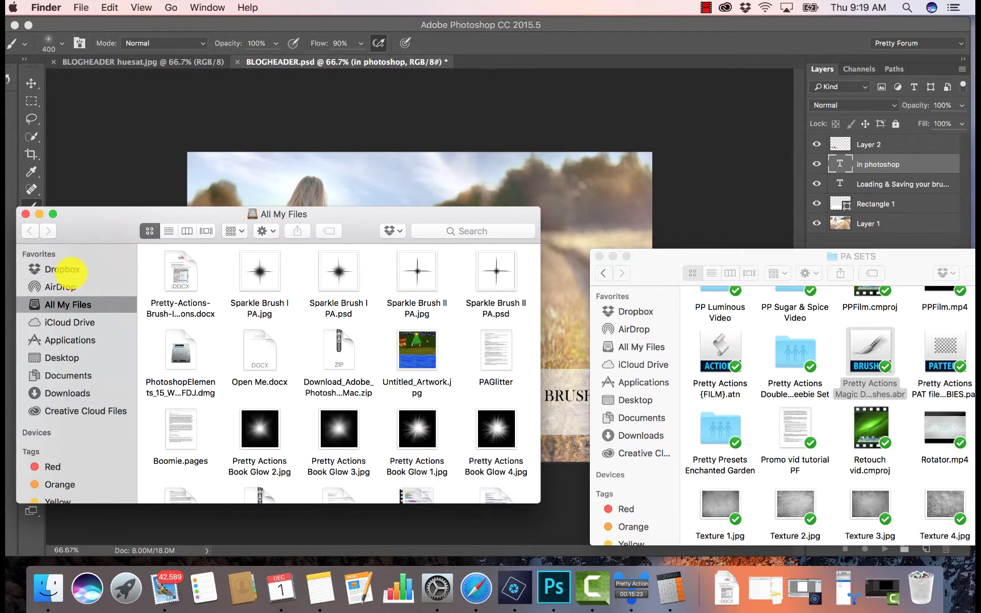
left_click(67, 340)
left_click_drag(93, 228, 179, 121)
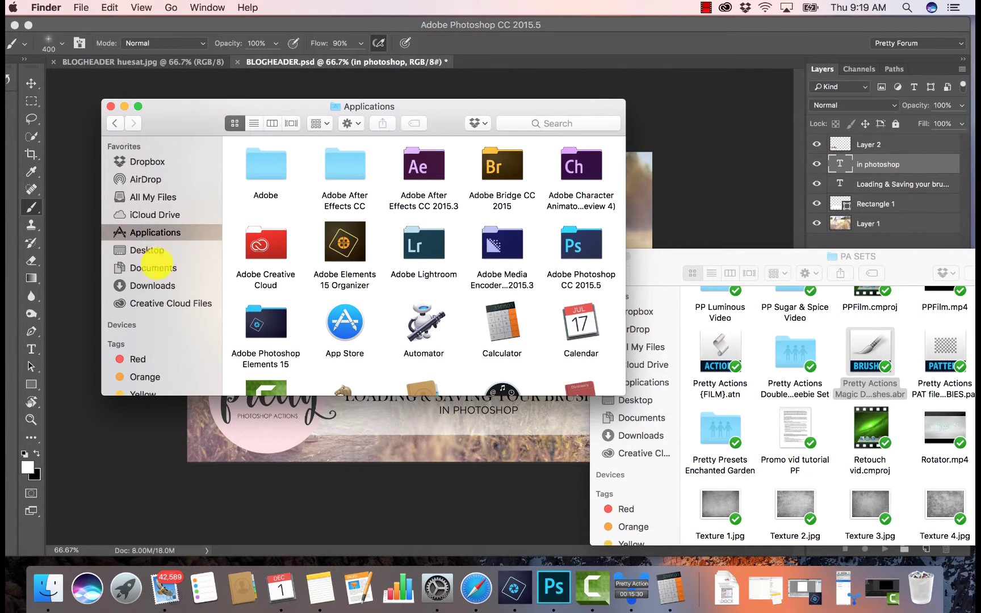
scroll(376, 294, "down", 2)
scroll(377, 294, "up", 2)
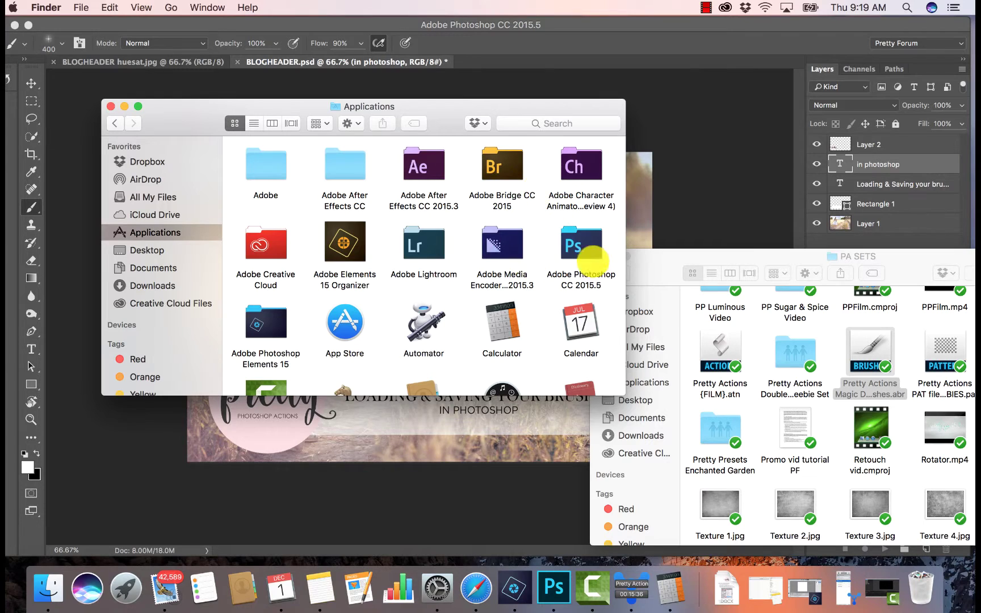
Navigate to Adobe Photoshop CC 2015.5 › Presets › Brushes and reposition that window.
left_click(575, 242)
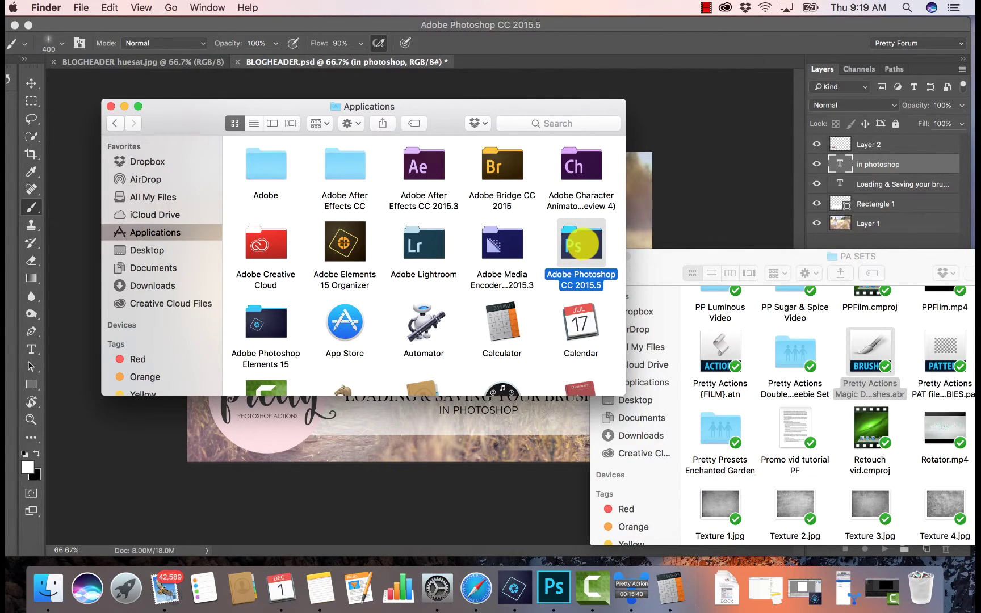
double_click(582, 243)
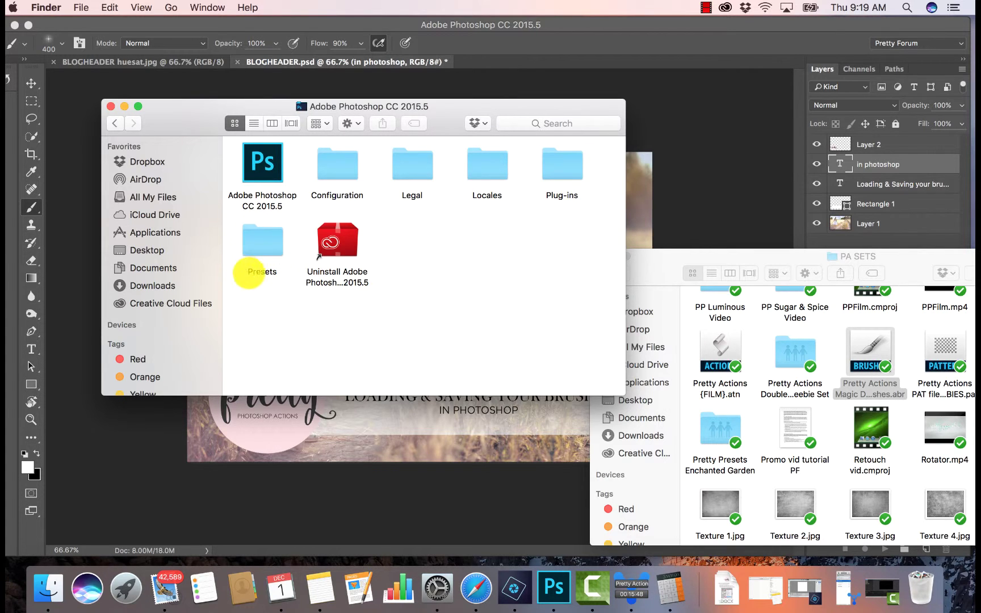
double_click(252, 238)
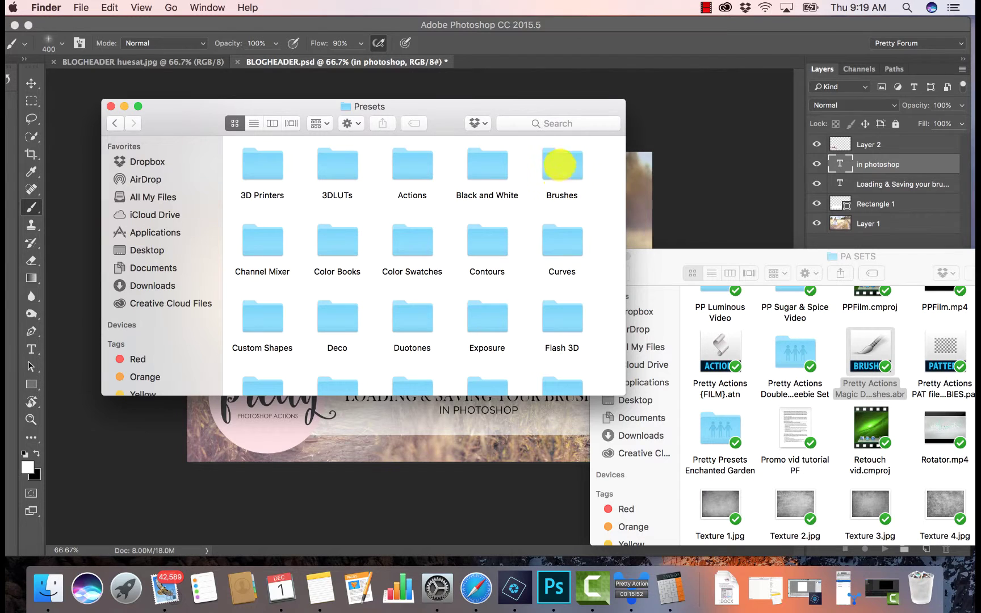
double_click(558, 170)
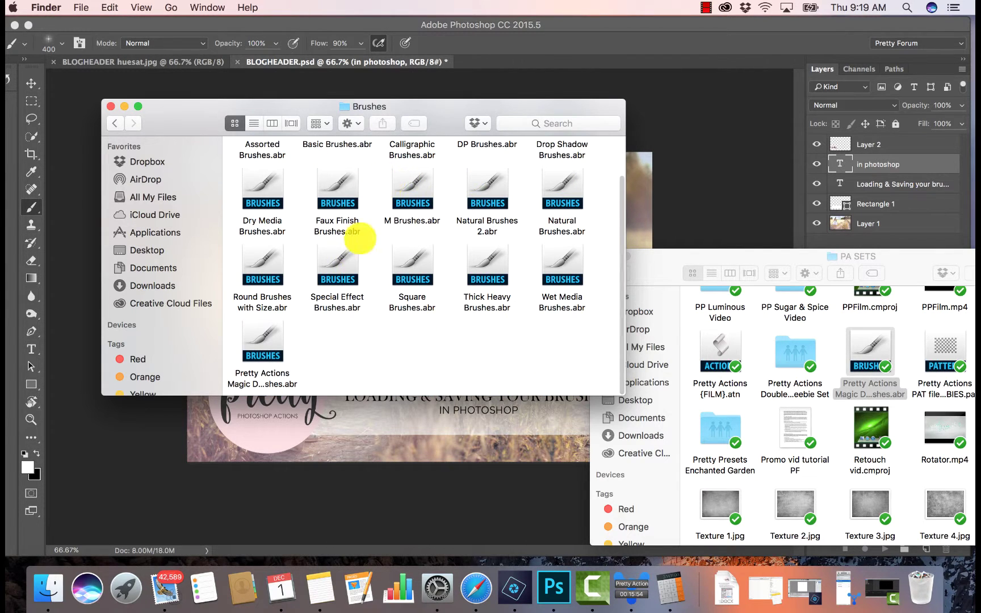
mouse_move(452, 103)
left_mouse_down()
mouse_move(417, 117)
mouse_move(416, 151)
left_mouse_up()
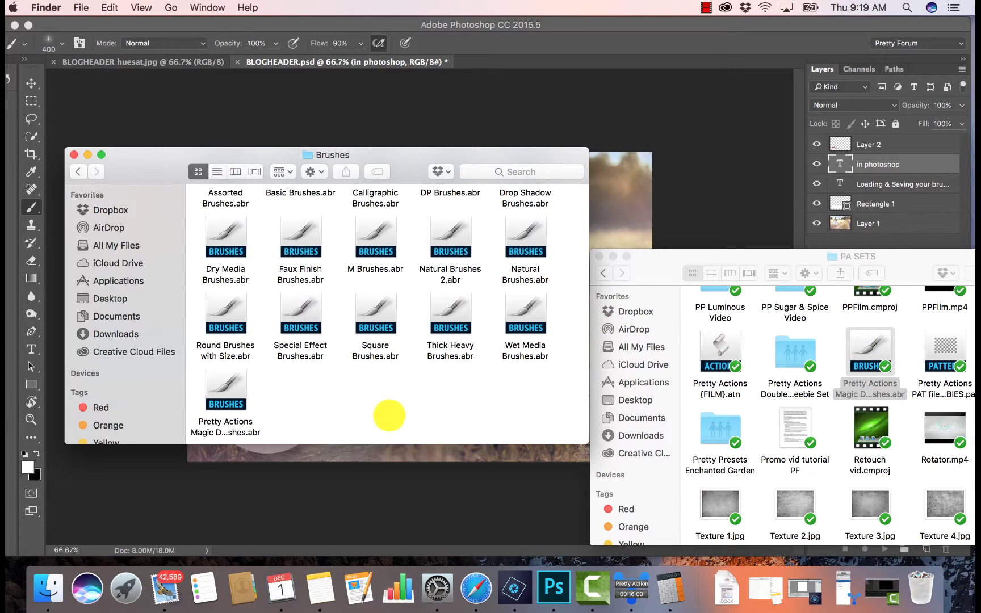
right_click(868, 364)
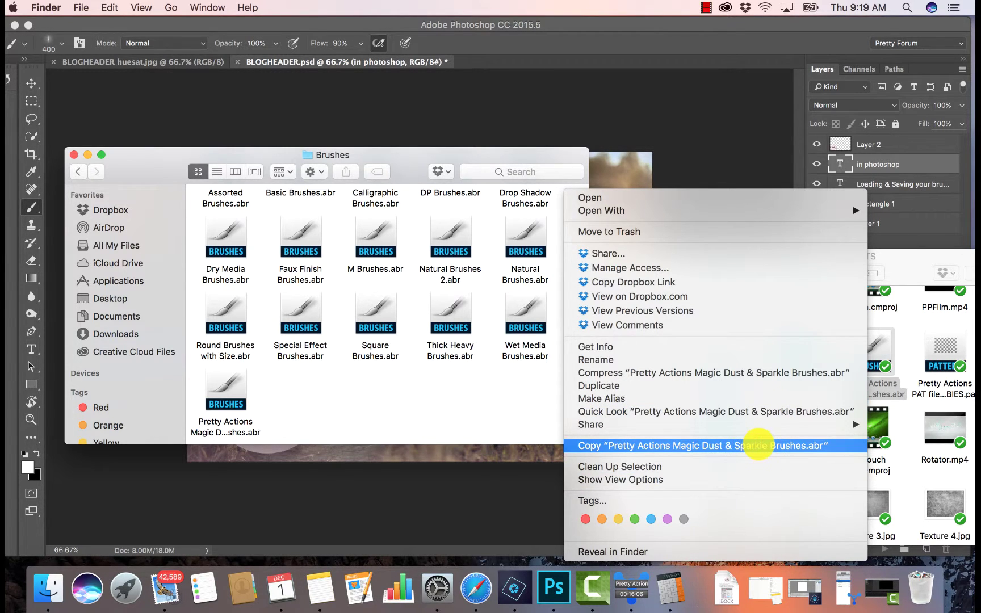
left_click(757, 445)
right_click(329, 389)
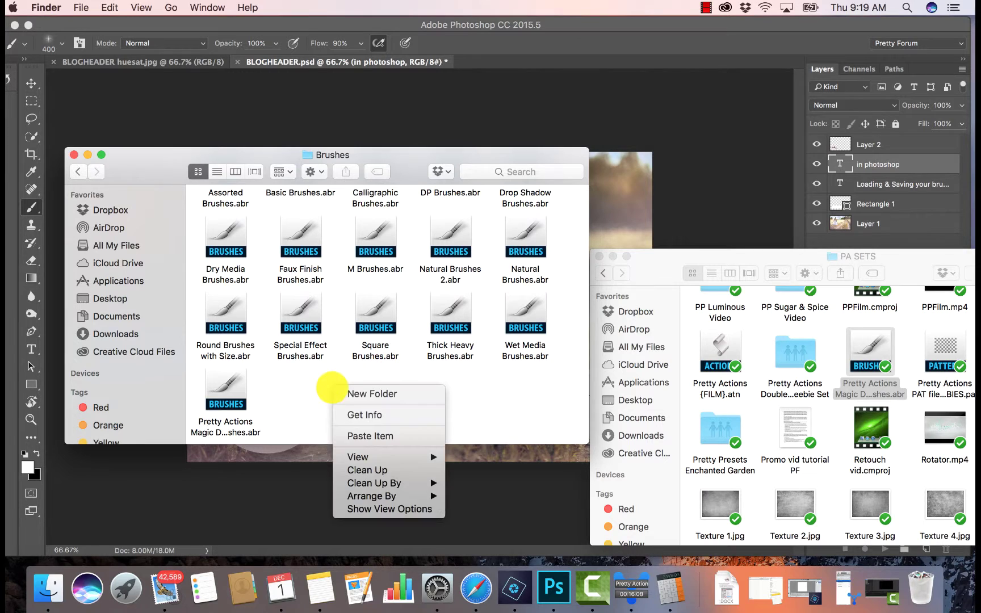
left_click(359, 435)
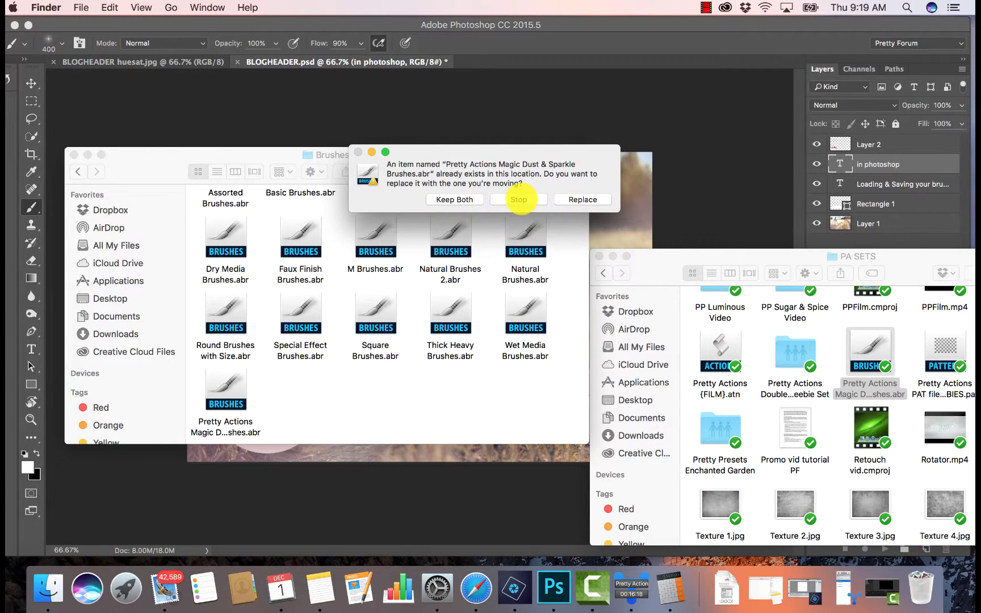
left_click(518, 200)
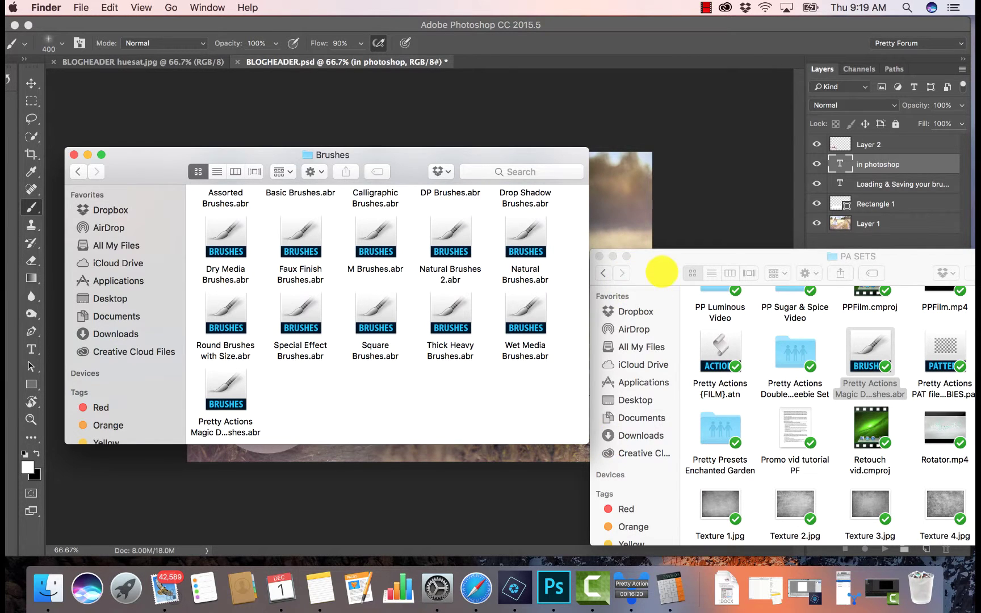
left_click_drag(661, 271, 634, 241)
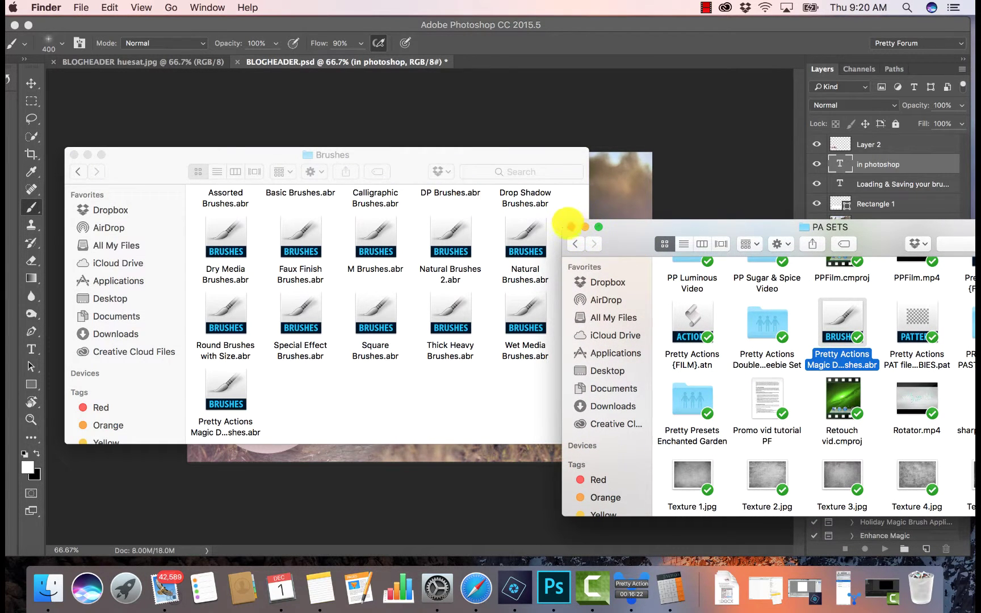
Close the PA SETS and Brushes Finder windows and show Photoshop's brush preset picker.
left_click(570, 226)
left_click(73, 154)
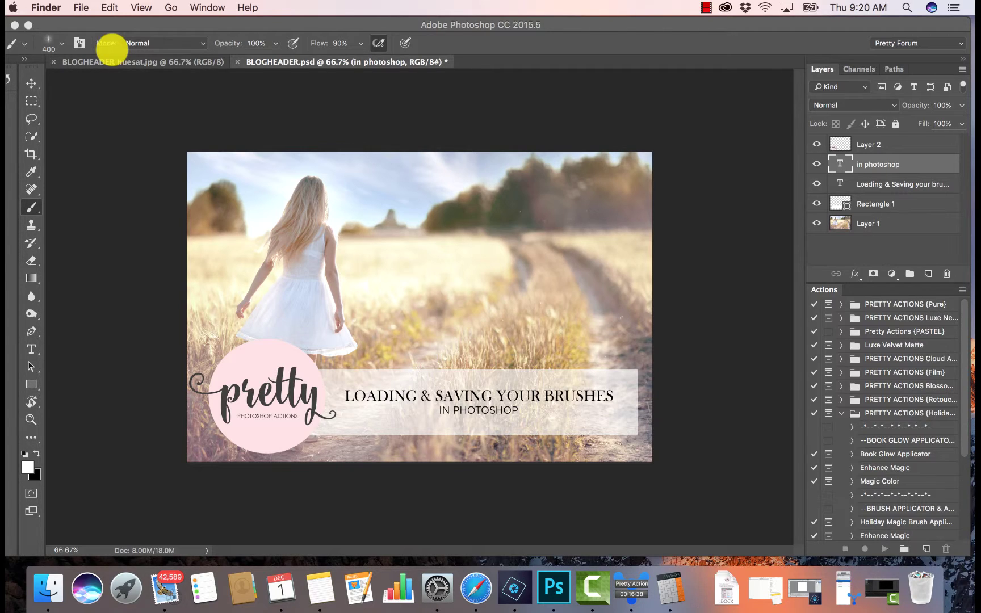
left_click(61, 43)
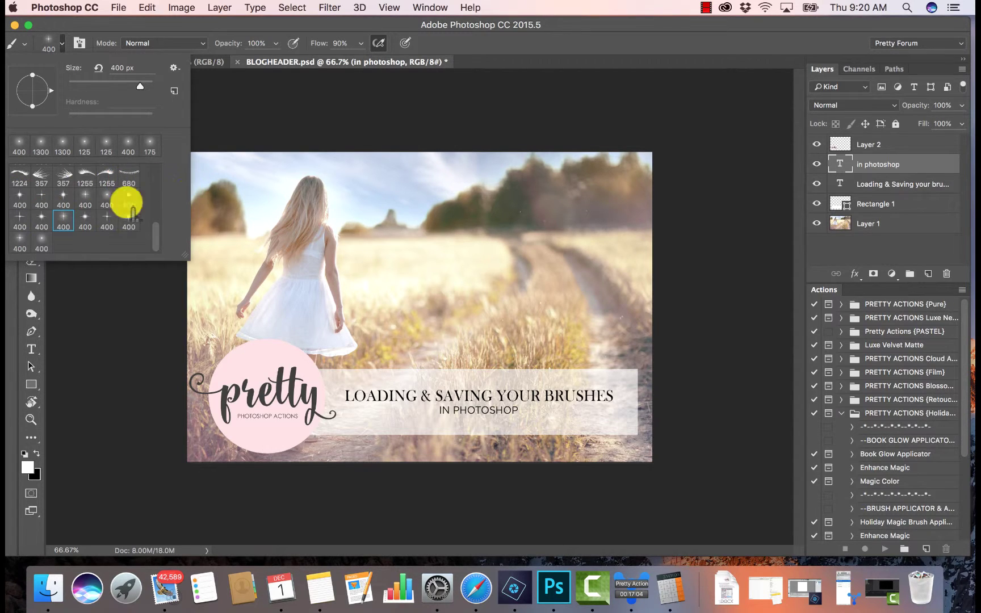
Open the Preset Manager for brushes from the brush picker's options menu.
scroll(61, 188, "up", 2)
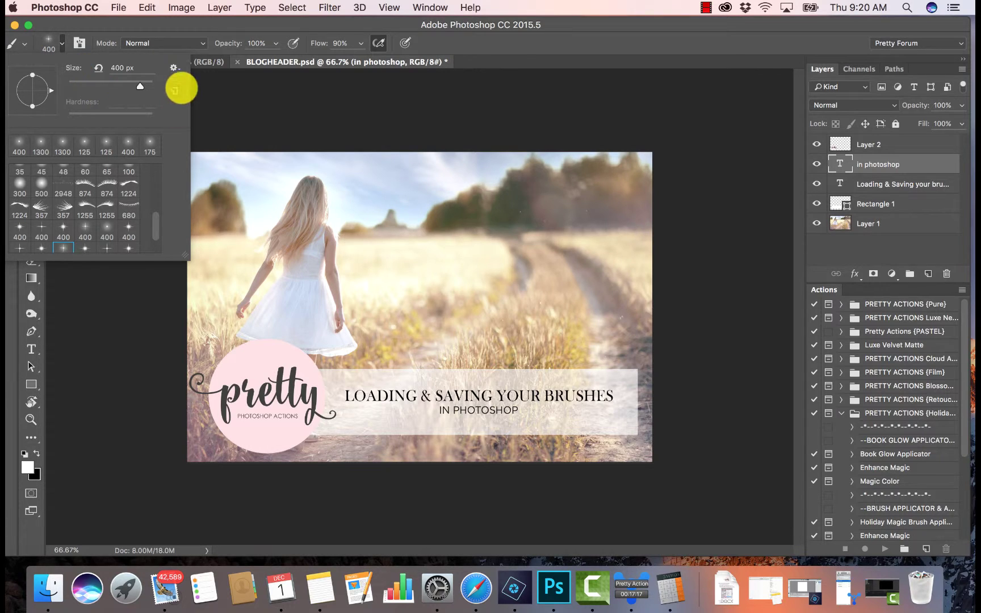
left_click(173, 67)
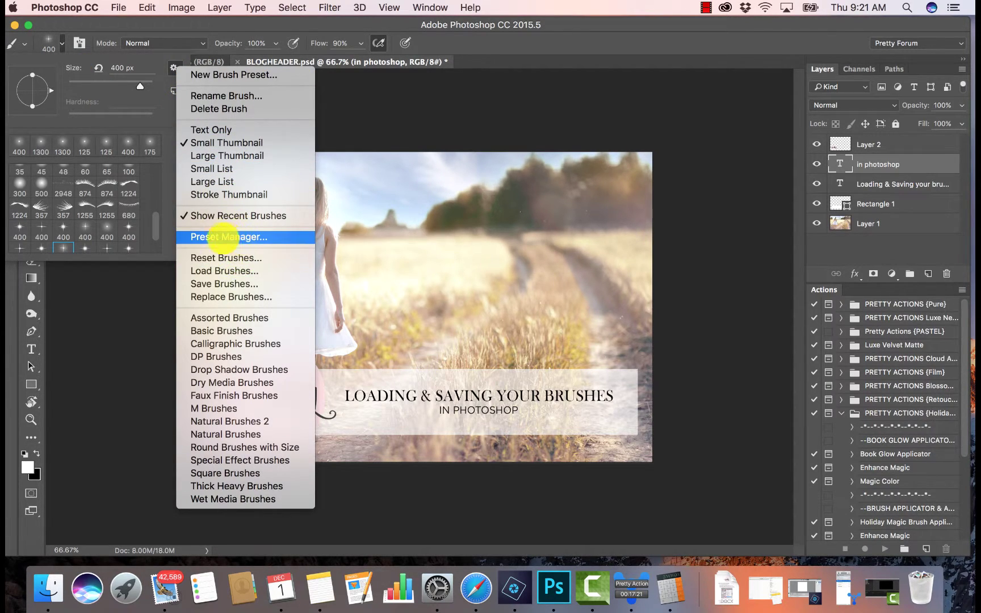
left_click(240, 237)
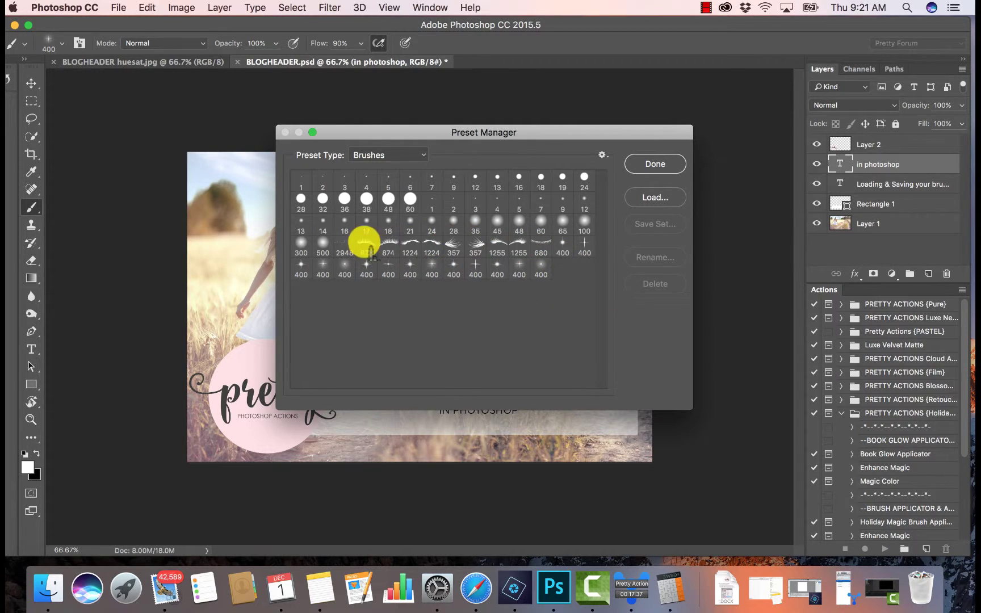
Select the first five 400-px star brushes in the Preset Manager's bottom row.
left_click(363, 243)
left_click(541, 270, "shift")
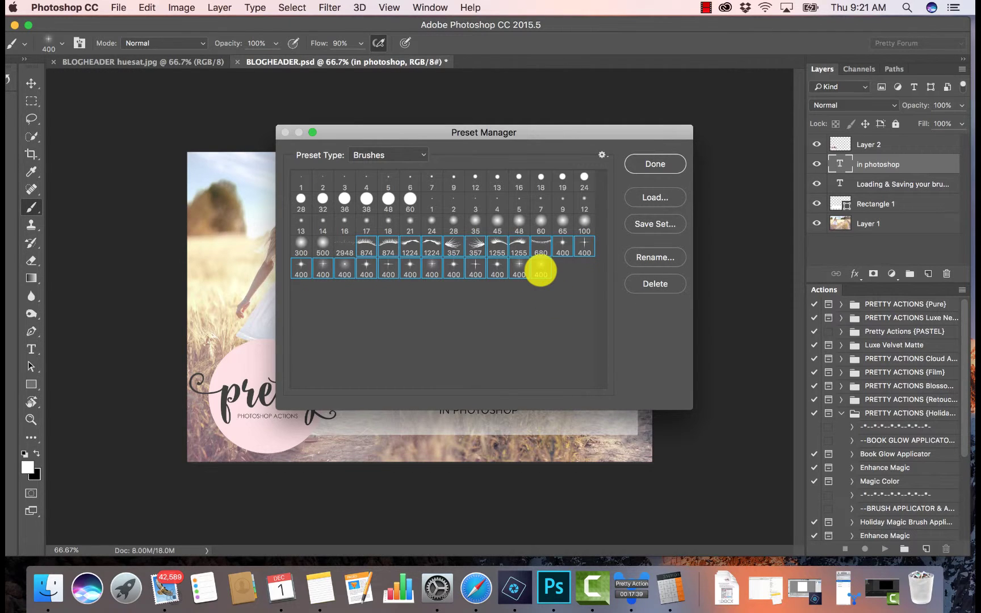
left_click(471, 245)
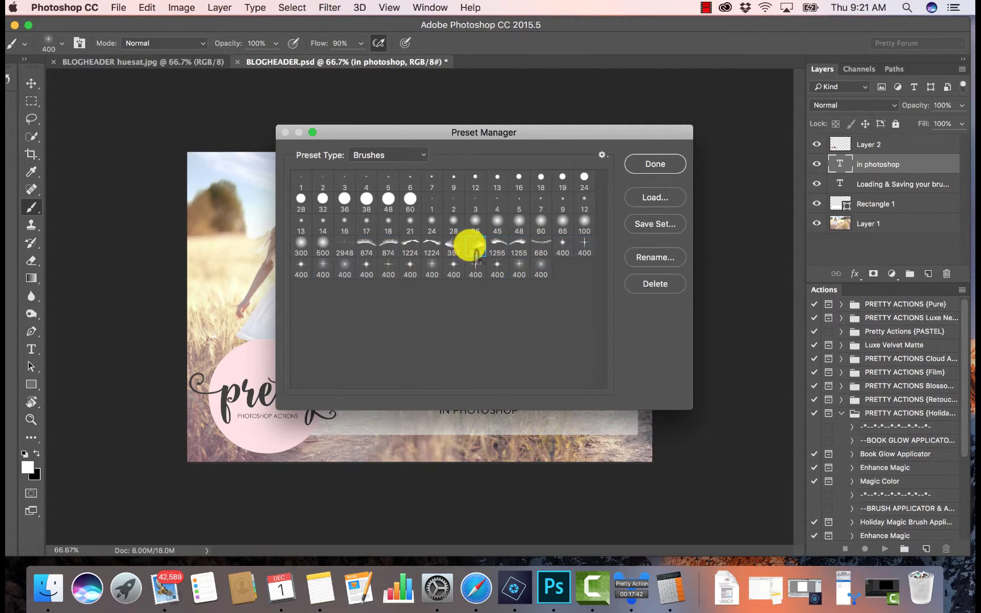
left_click(541, 247)
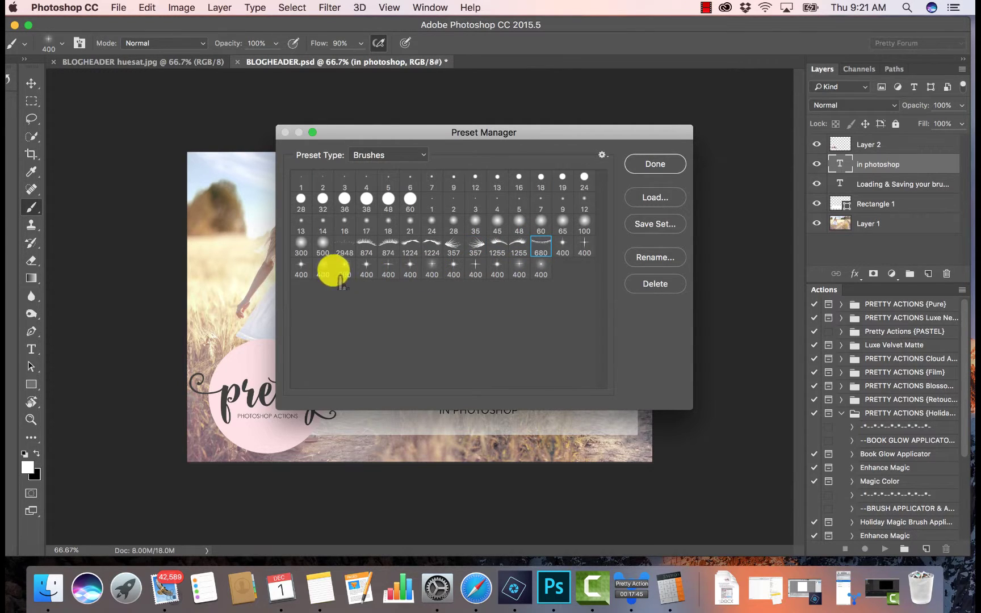
left_click(303, 265)
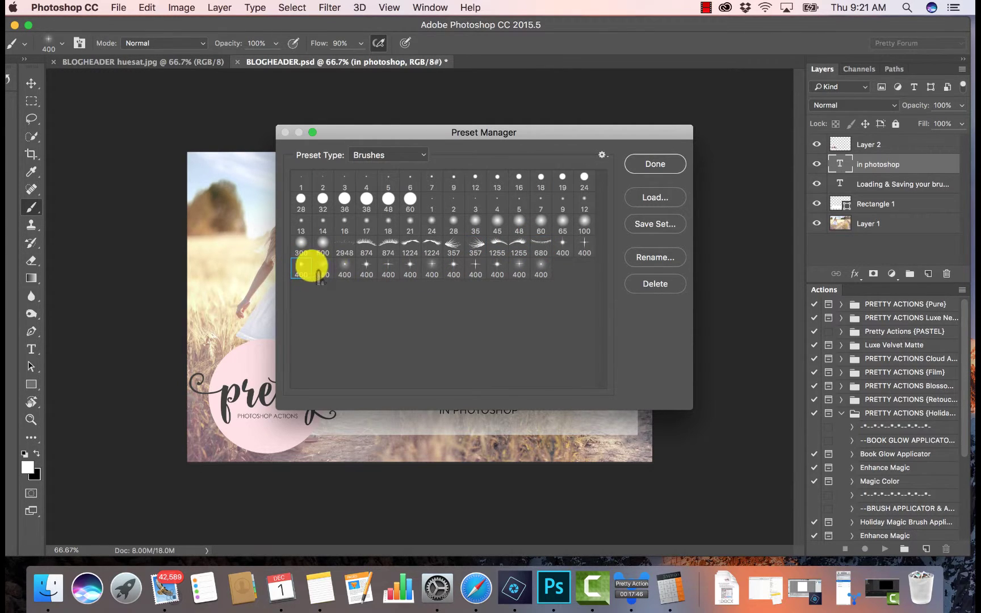
left_click(388, 266, "shift")
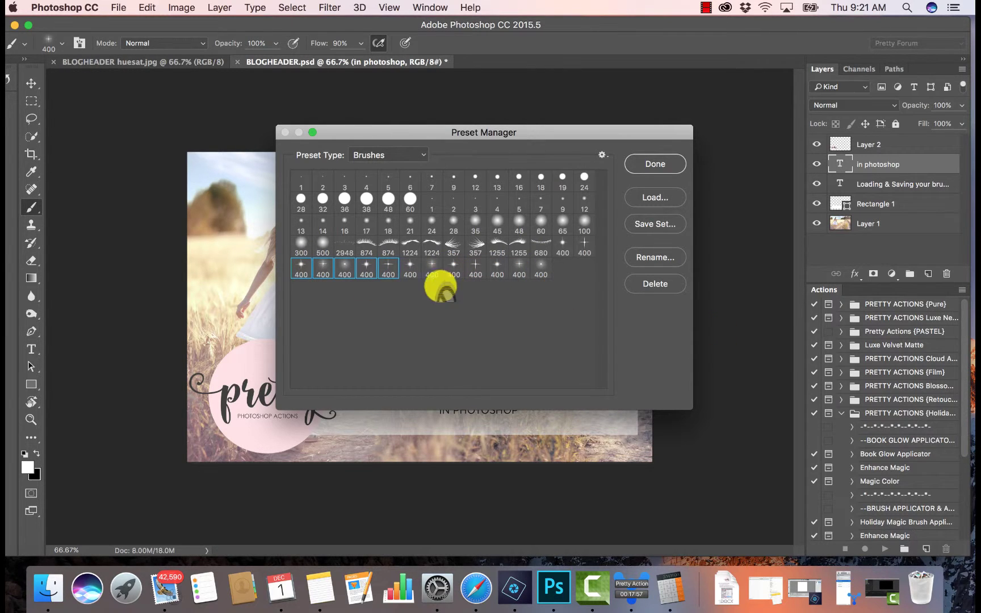
left_click(659, 221)
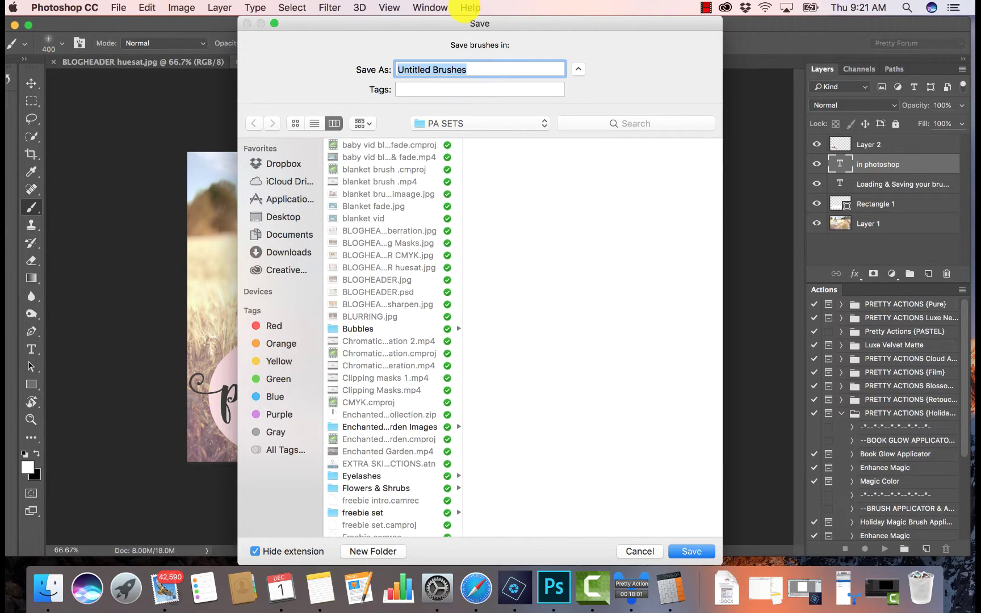
type("Pre")
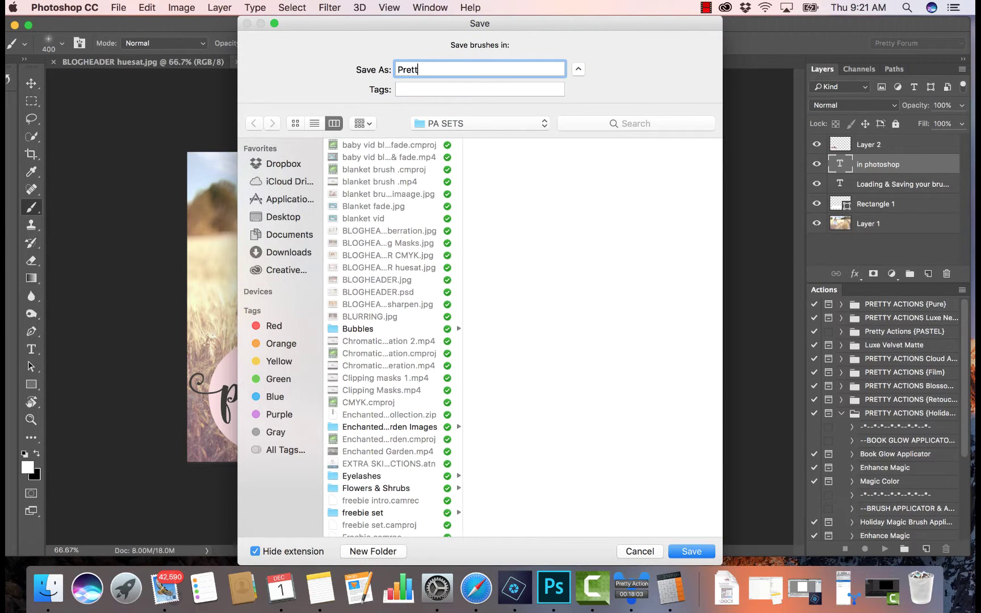
type("tions")
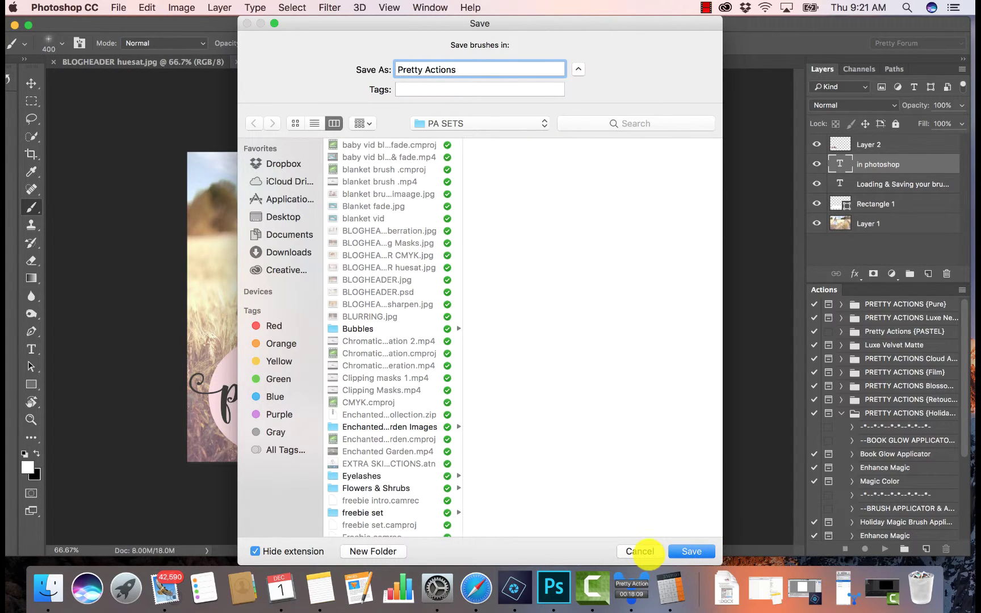
left_click(640, 551)
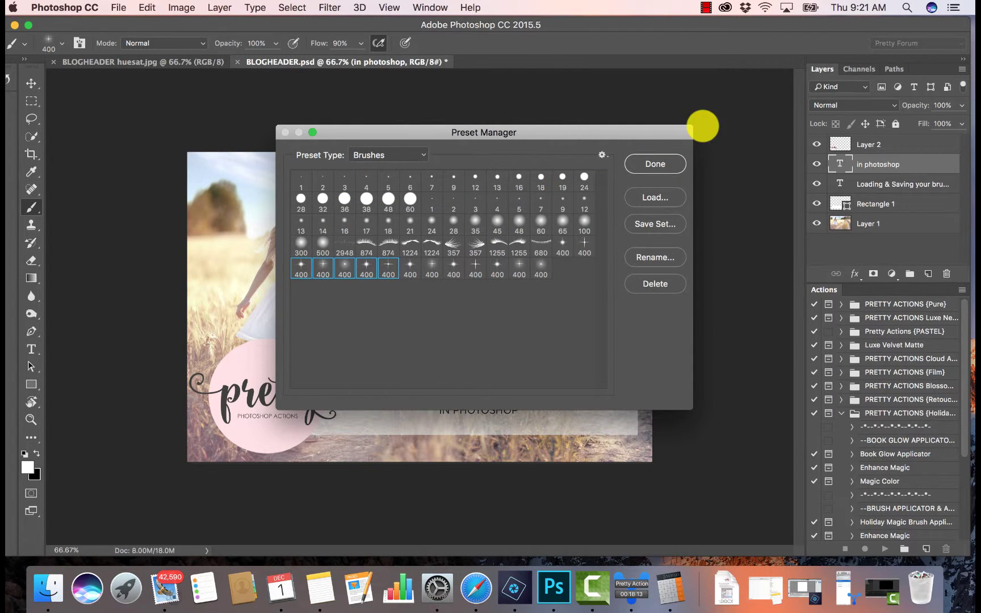
Delete the five selected 400-px star brushes, leaving seven, and close the Preset Manager.
left_click(670, 199)
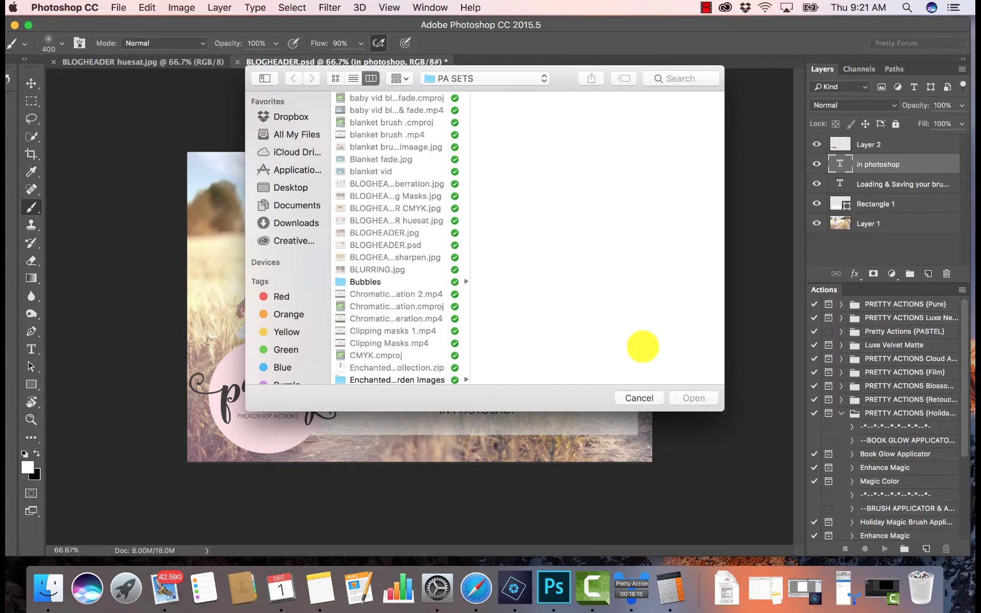
left_click(640, 397)
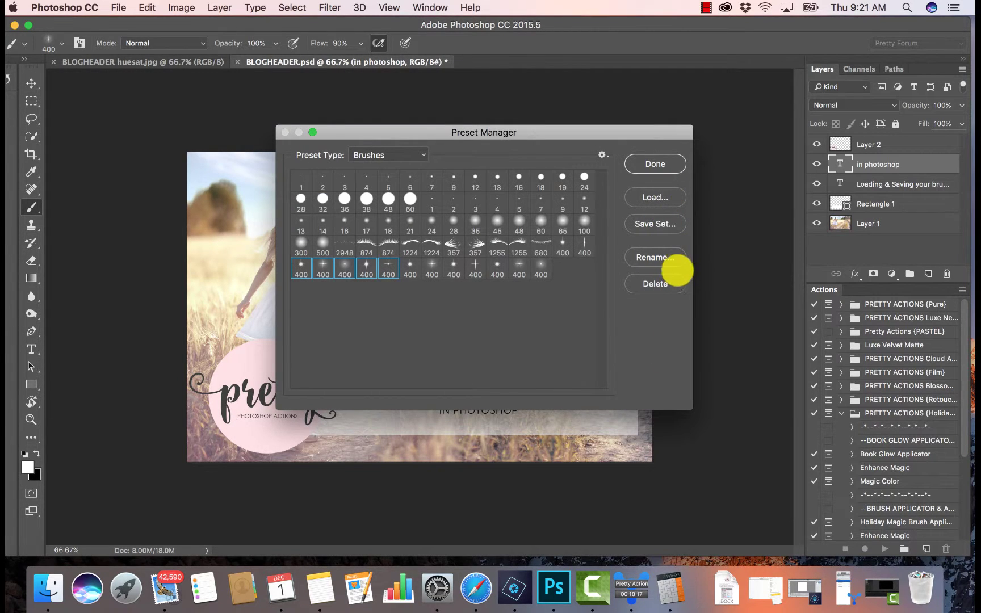
left_click(674, 282)
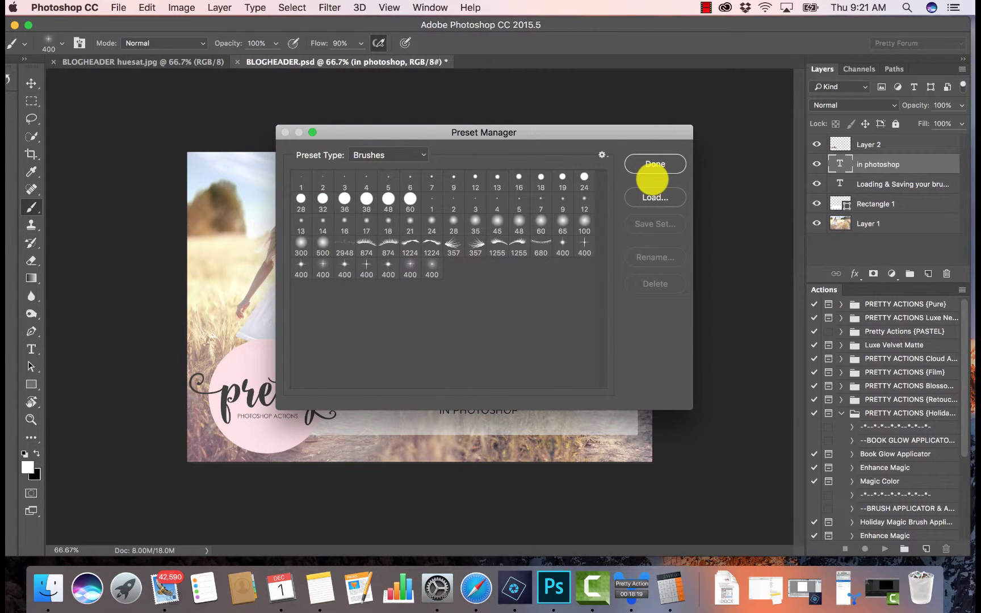
left_click(654, 166)
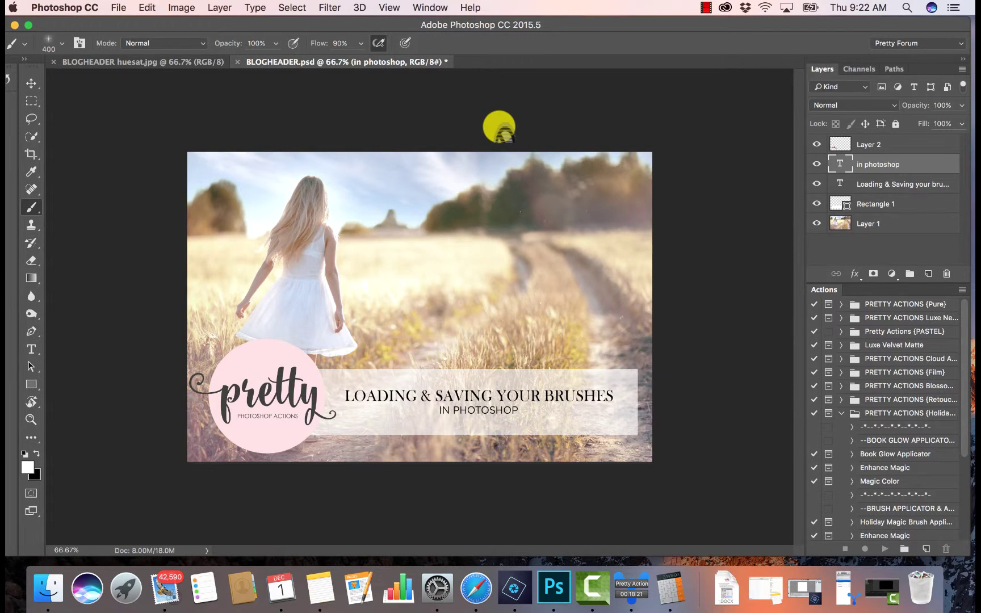